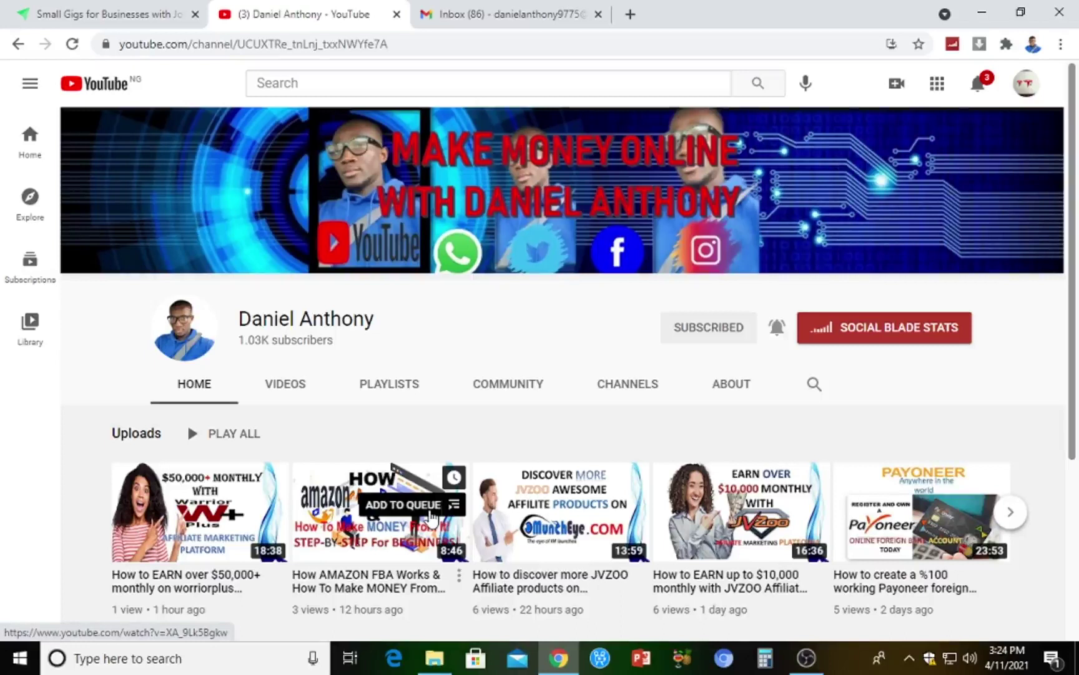
# Step: Switch to the Picoworkers tab, browse its home page, and open the Sign Up page
pyautogui.moveTo(431, 516)
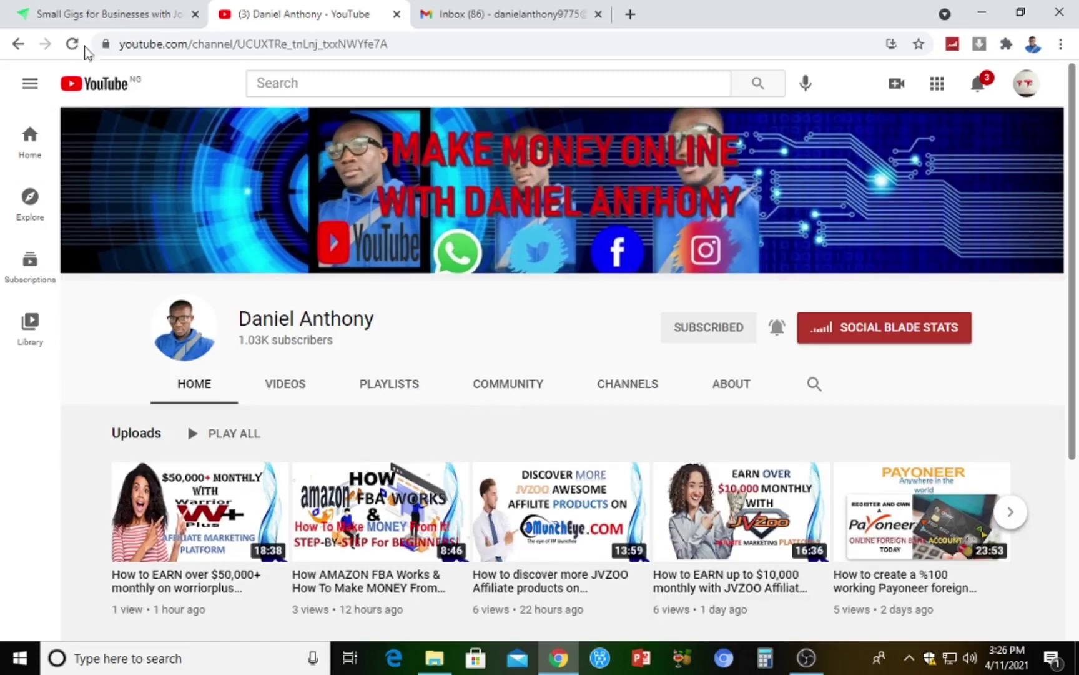
pyautogui.click(90, 19)
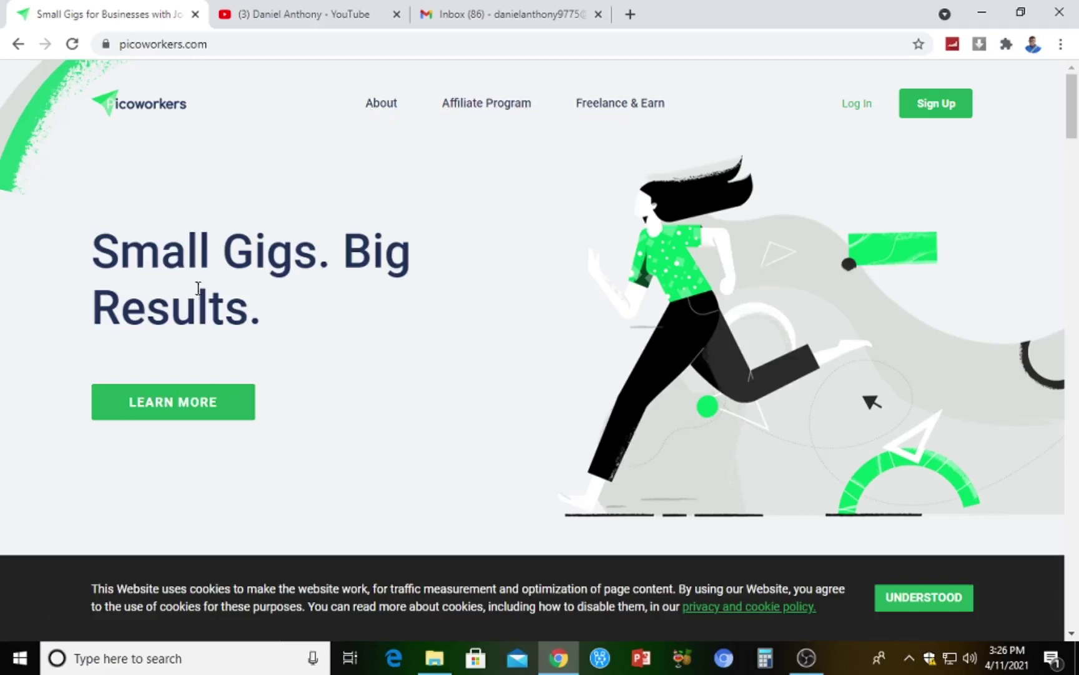
pyautogui.scroll(-3, 212, 315)
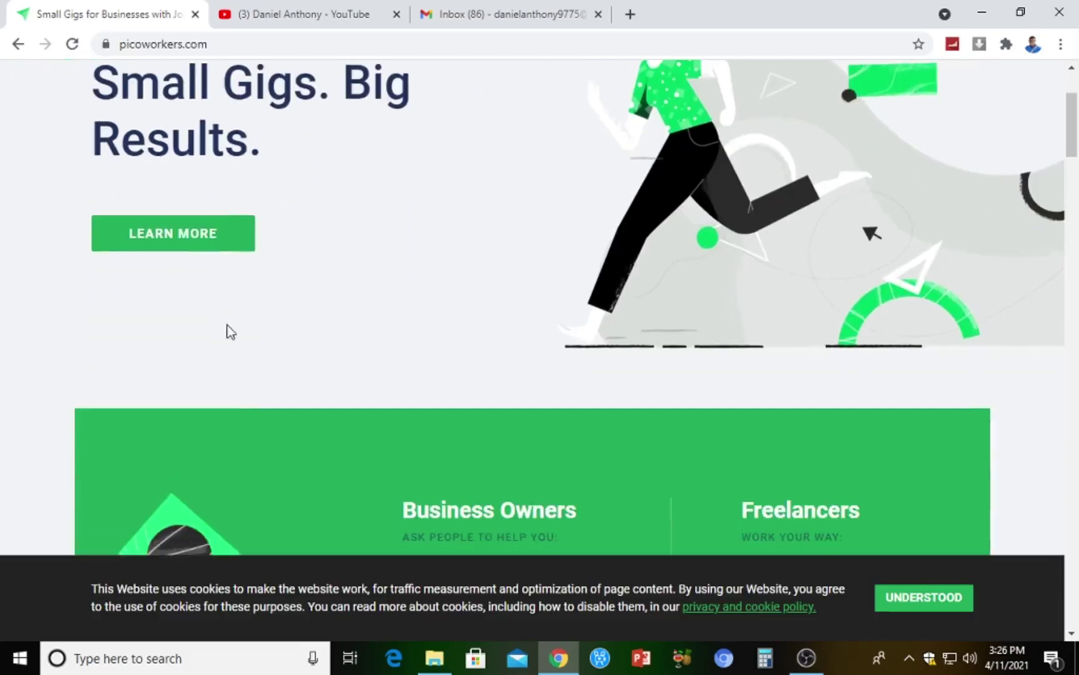
pyautogui.scroll(-9, 312, 300)
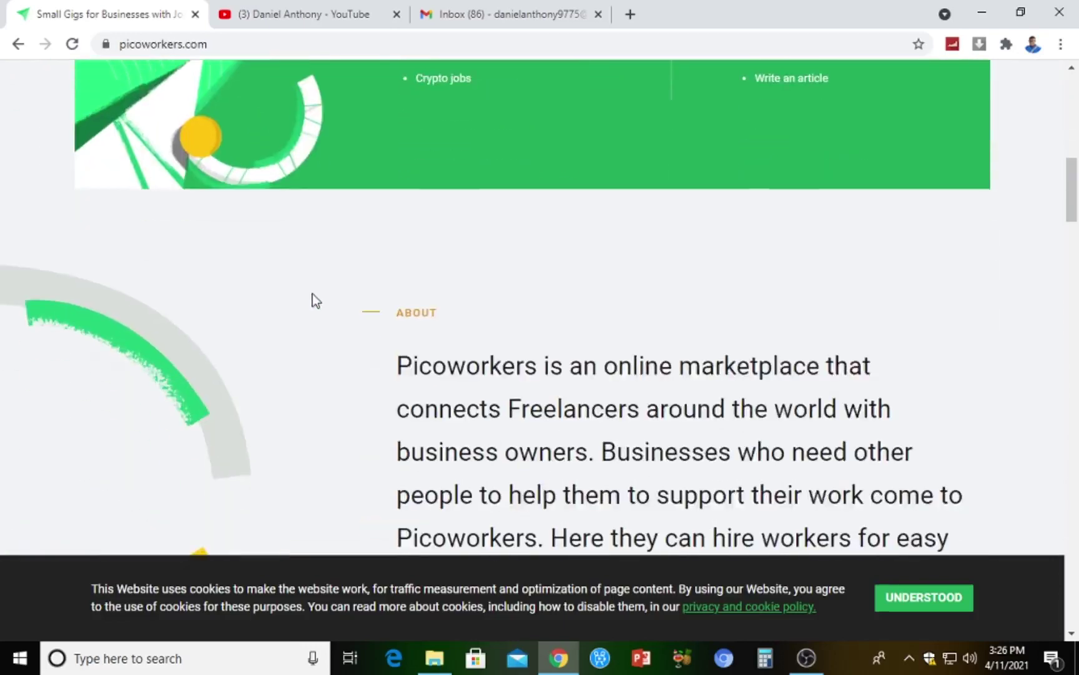
pyautogui.scroll(-1, 313, 294)
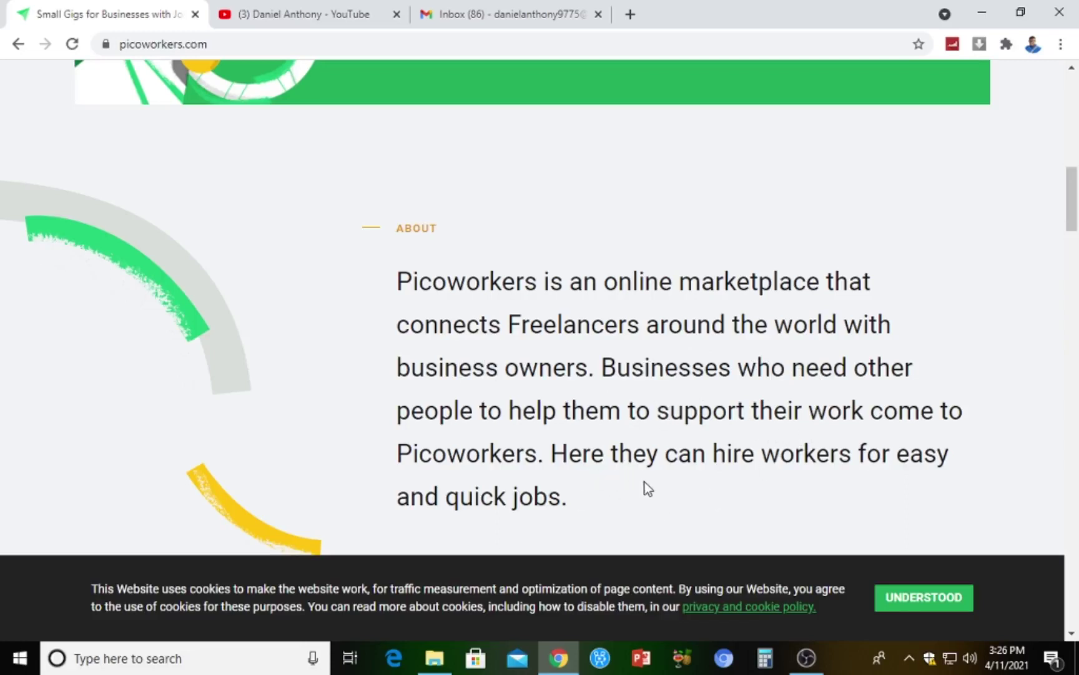
pyautogui.scroll(-2, 464, 503)
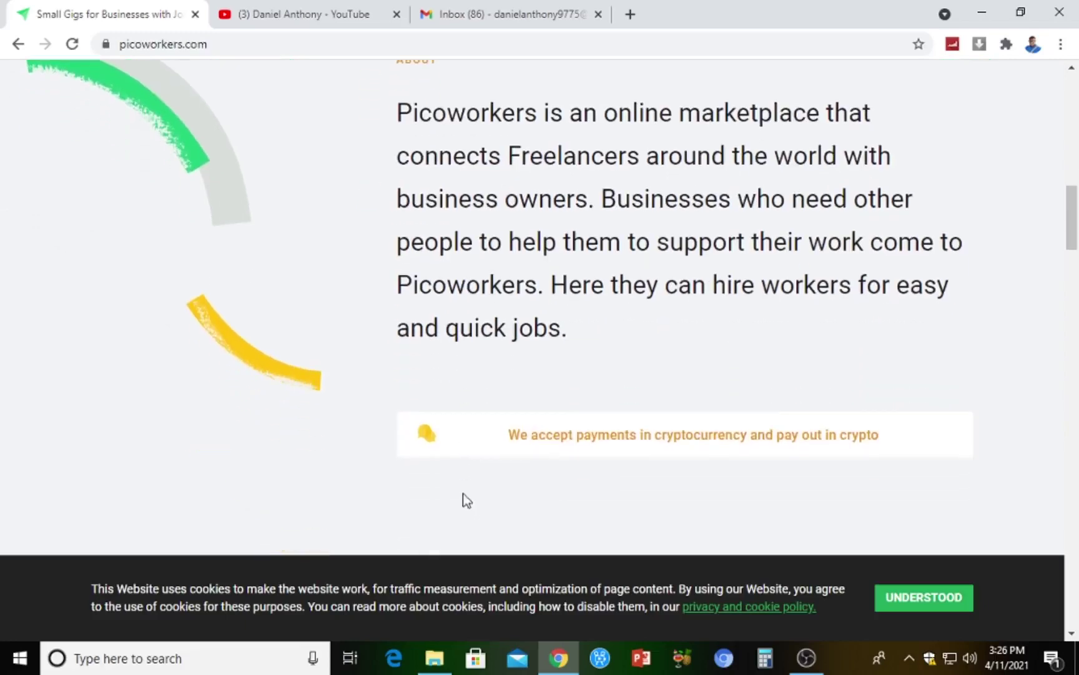
pyautogui.scroll(6, 394, 445)
pyautogui.scroll(8, 390, 438)
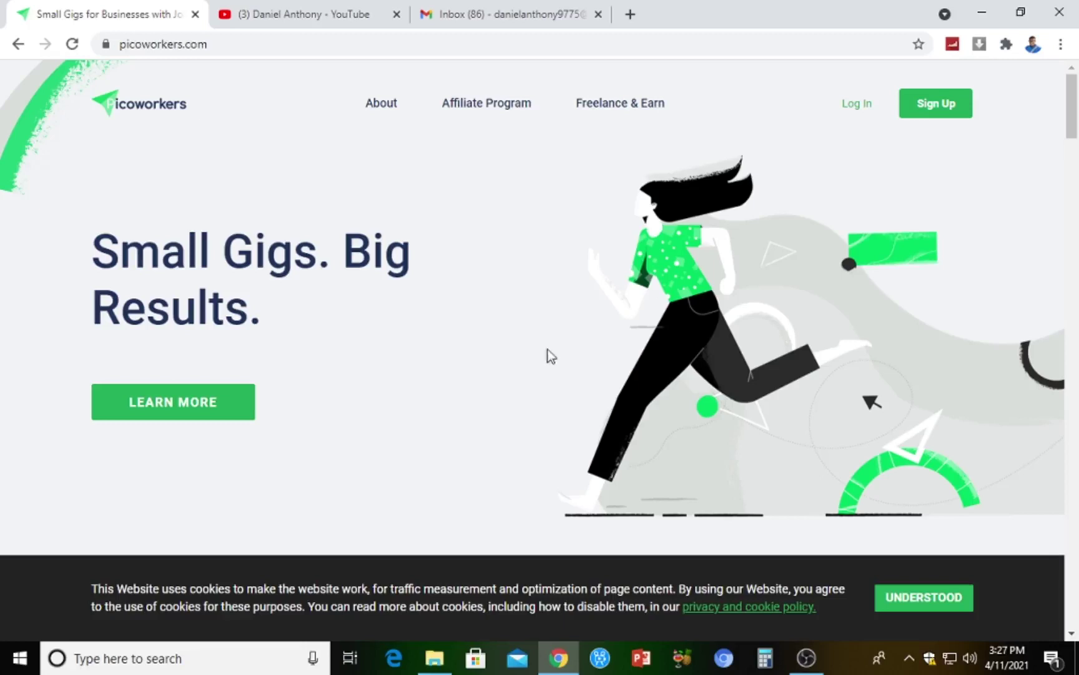
pyautogui.click(940, 109)
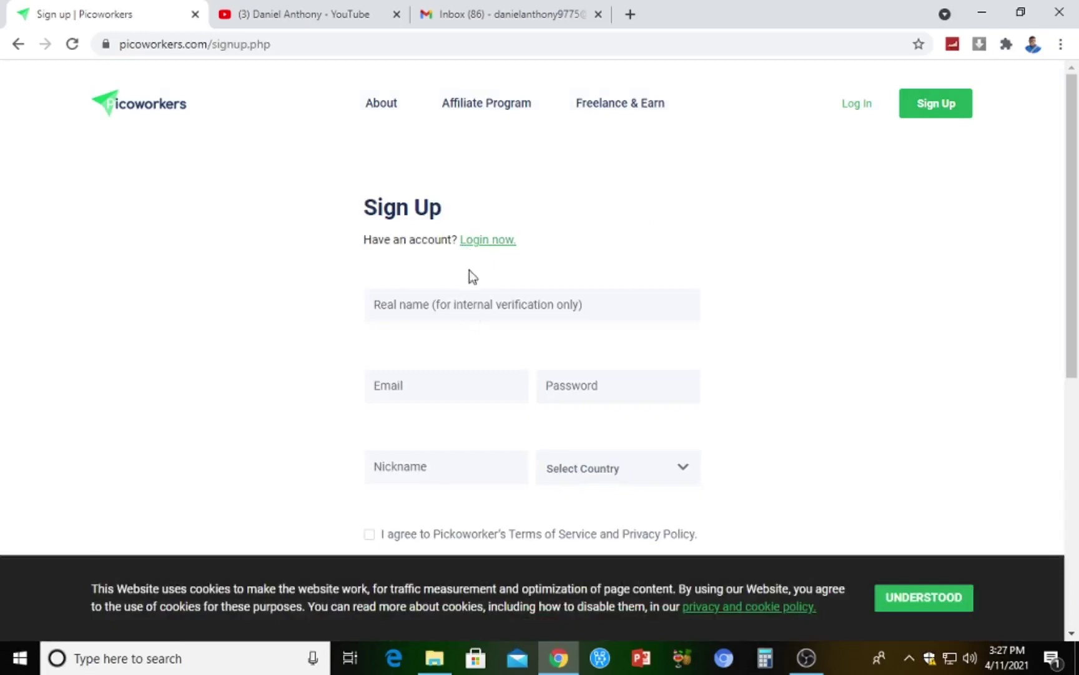
# Step: Enter the user's real name and e-mail address in the sign-up form
pyautogui.click(471, 305)
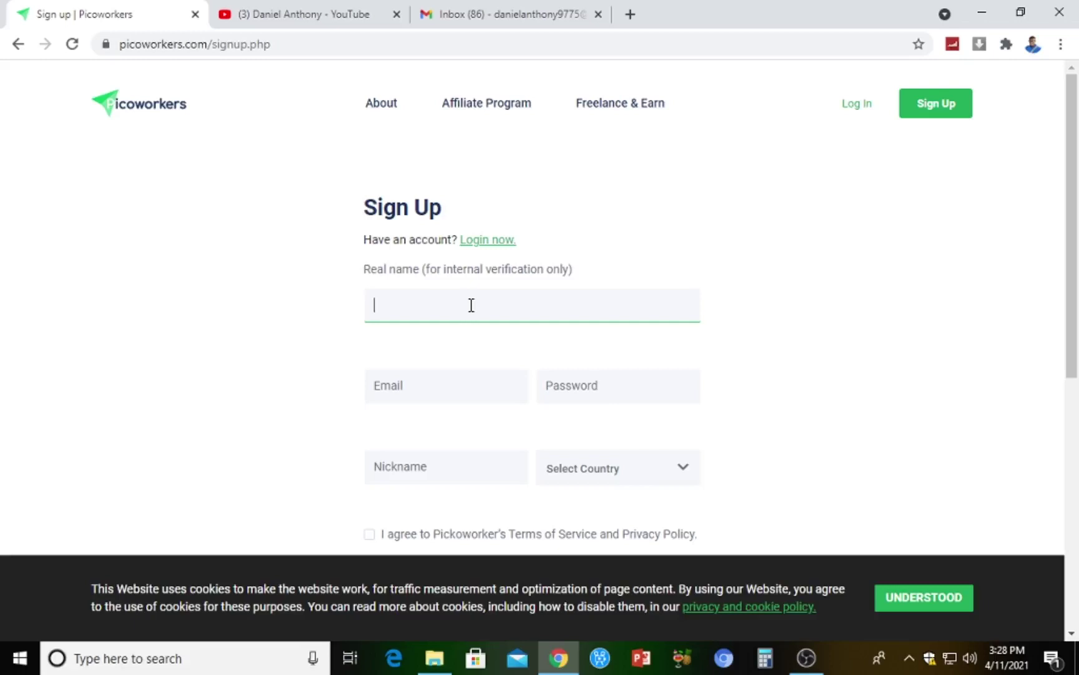
pyautogui.write('An')
pyautogui.press('BackSpace')
pyautogui.press('BackSpace')
pyautogui.write('d')
pyautogui.press('BackSpace')
pyautogui.click(422, 381)
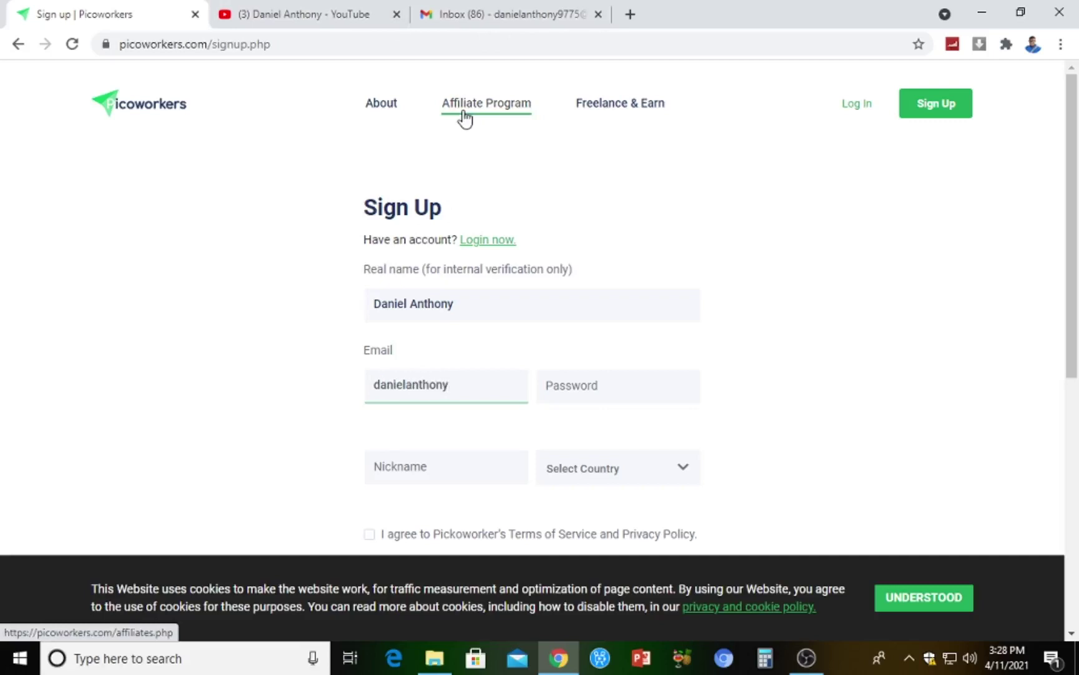
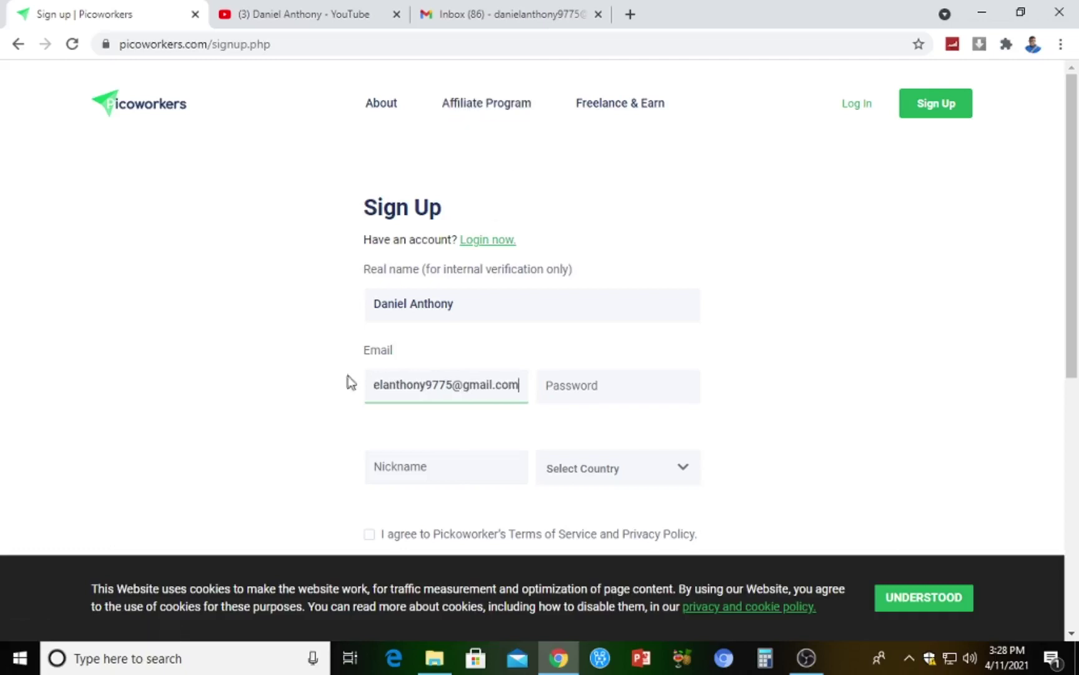
# Step: Fill in the account password and a nickname
pyautogui.click(561, 398)
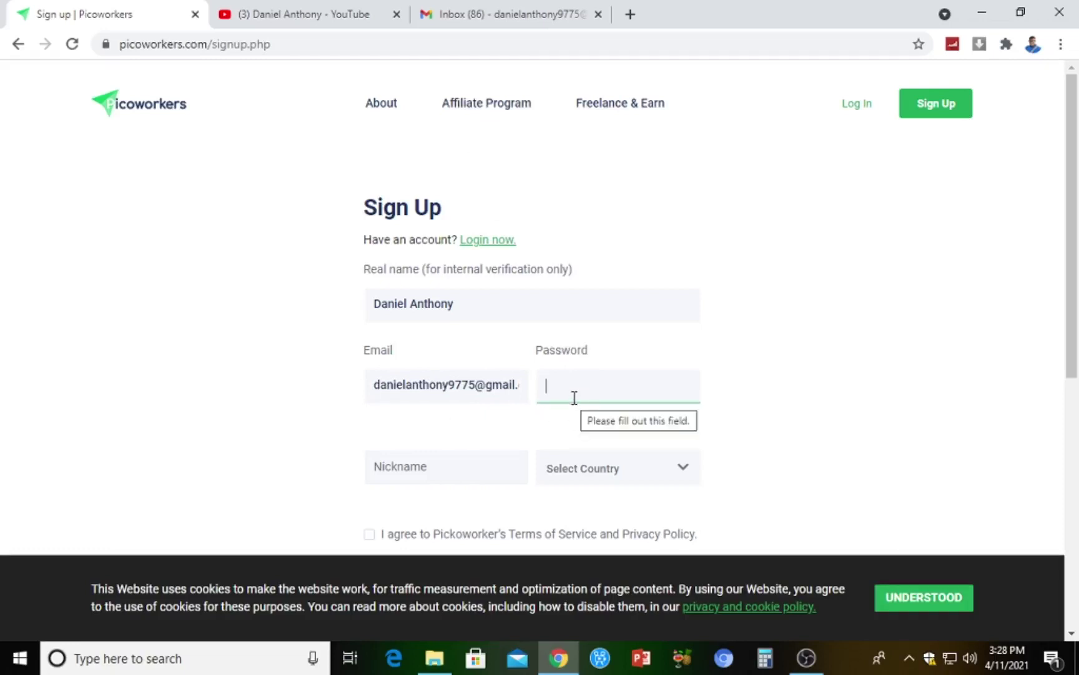
pyautogui.write('d')
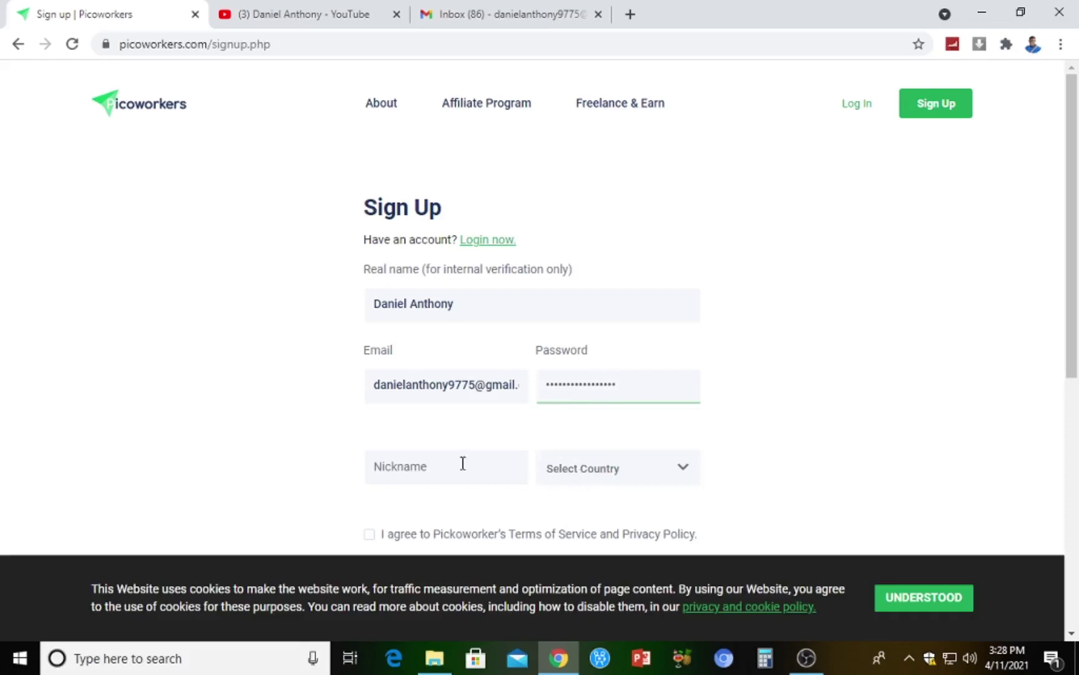
pyautogui.click(401, 468)
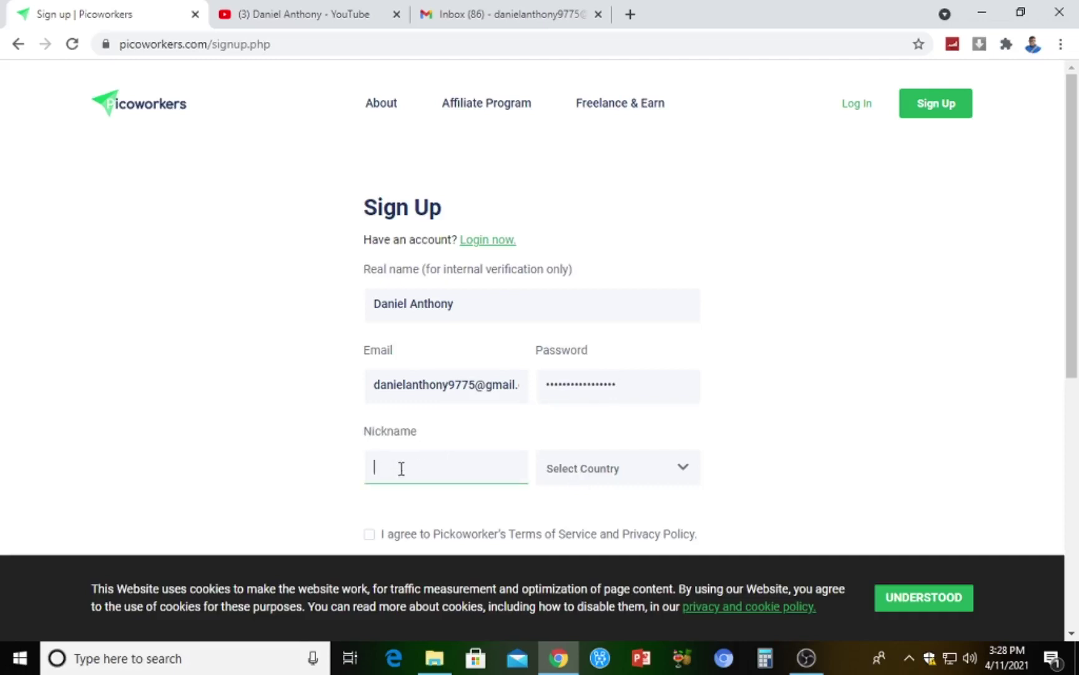
# Step: Select Nigeria as the country on the sign-up form
pyautogui.scroll(-4, 626, 468)
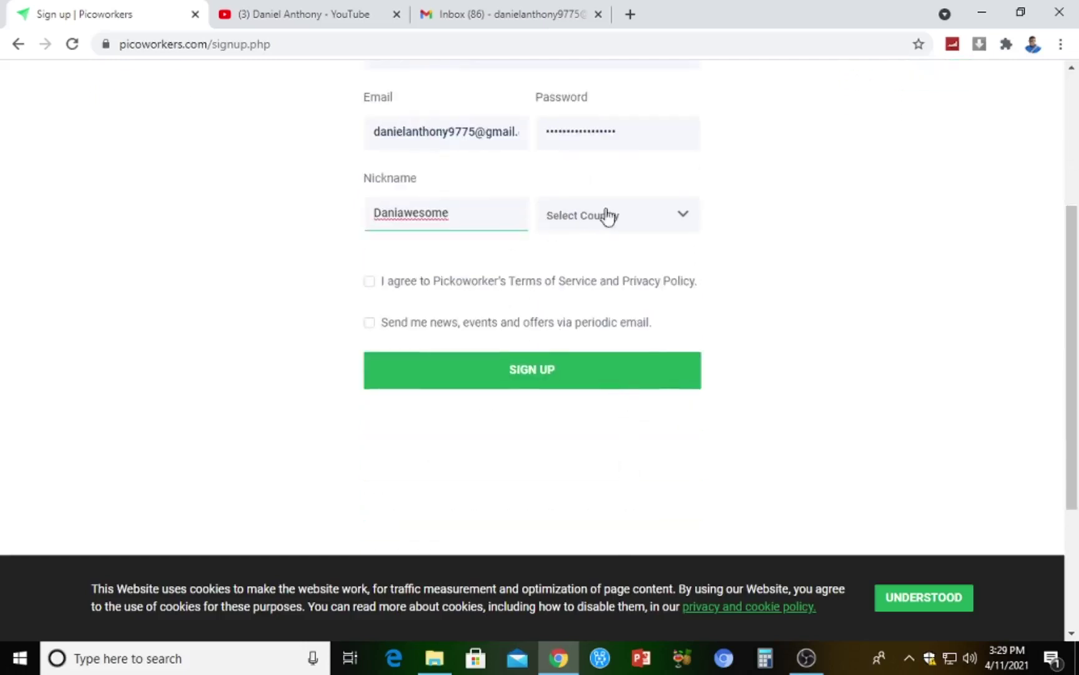
pyautogui.click(681, 222)
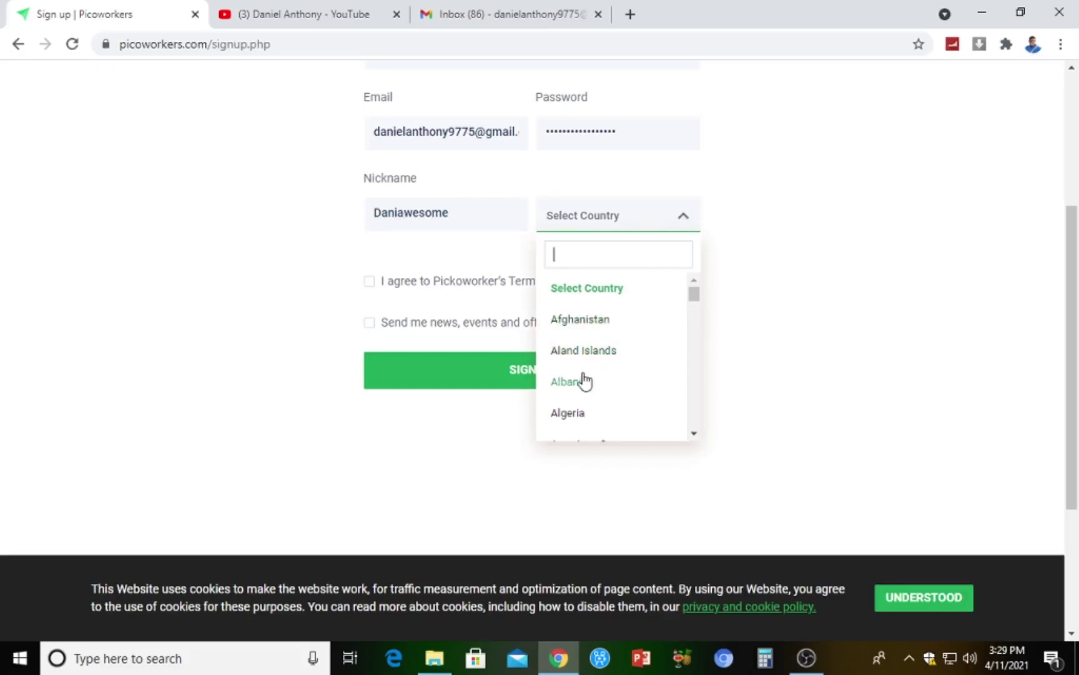
pyautogui.scroll(-2, 573, 416)
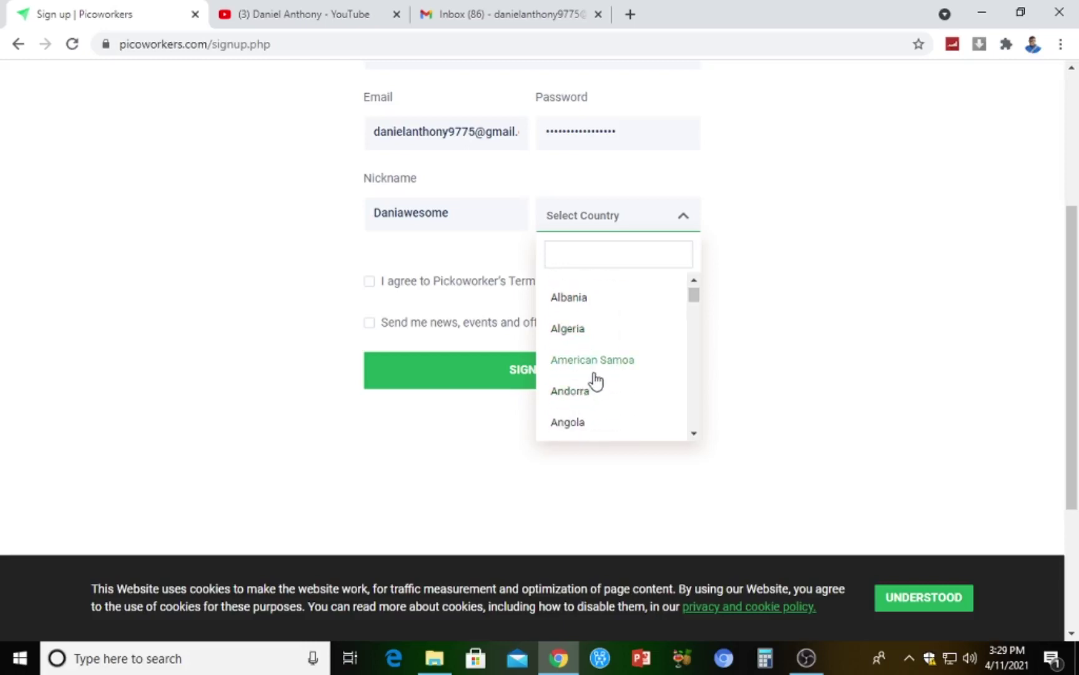
pyautogui.scroll(-3, 596, 378)
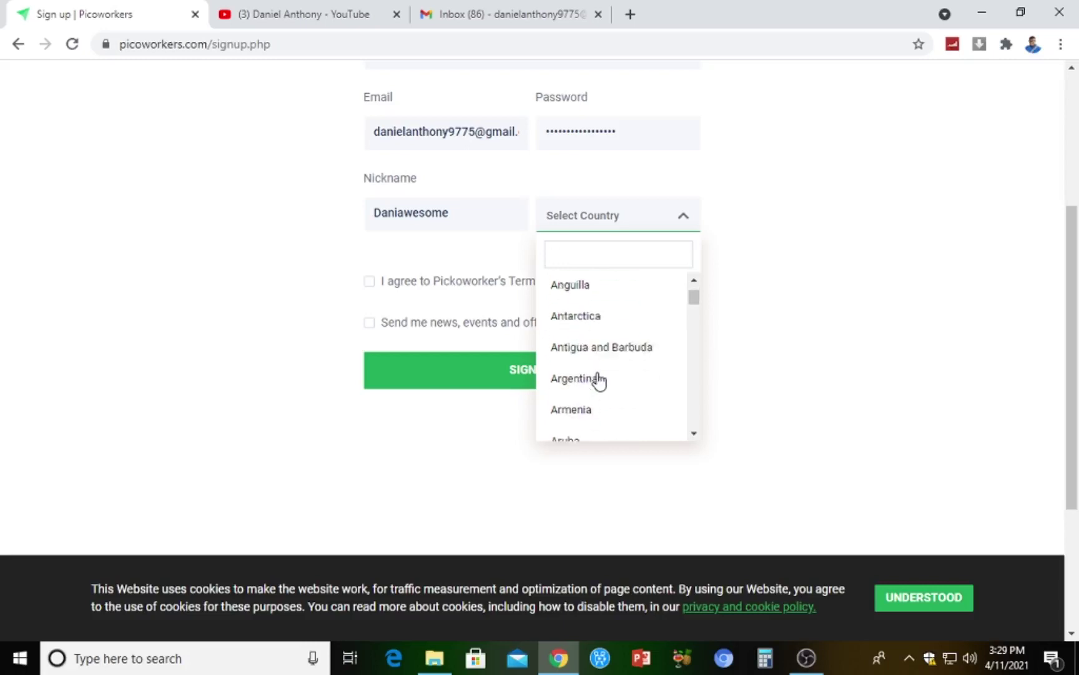
pyautogui.scroll(-12, 600, 379)
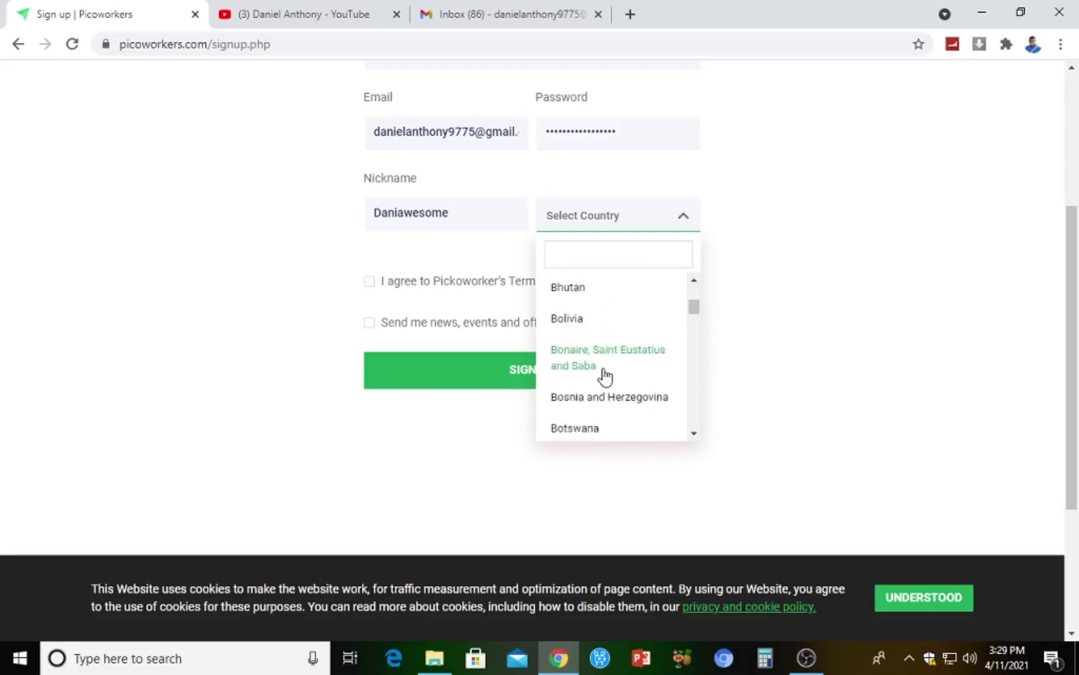
pyautogui.scroll(-17, 606, 375)
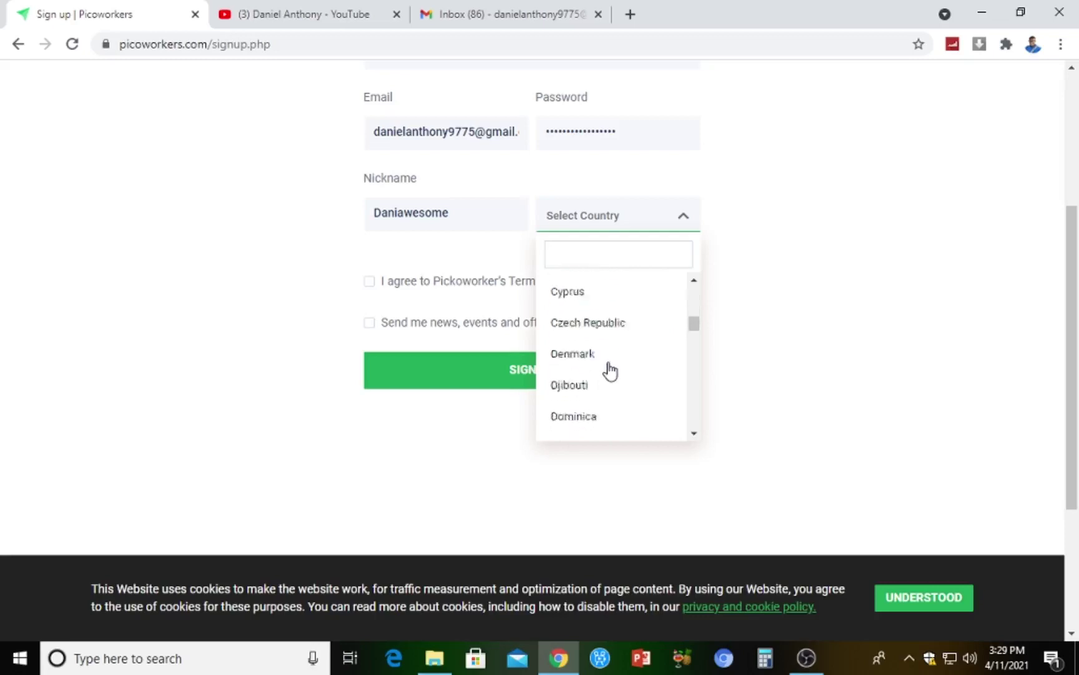
pyautogui.scroll(-16, 618, 366)
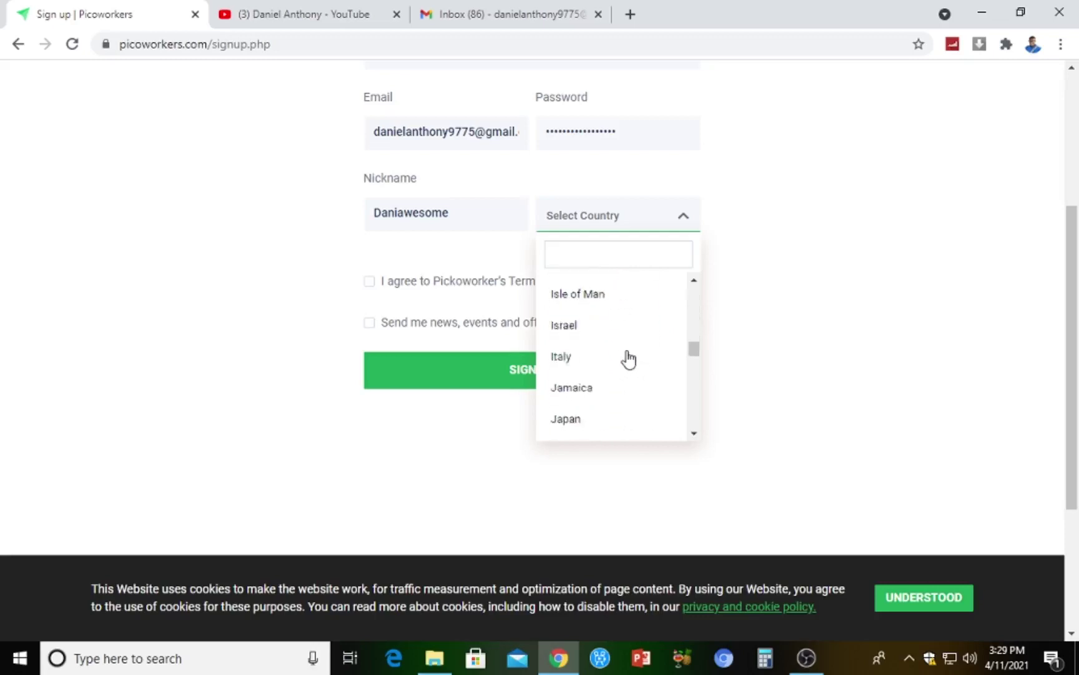
pyautogui.scroll(-16, 629, 359)
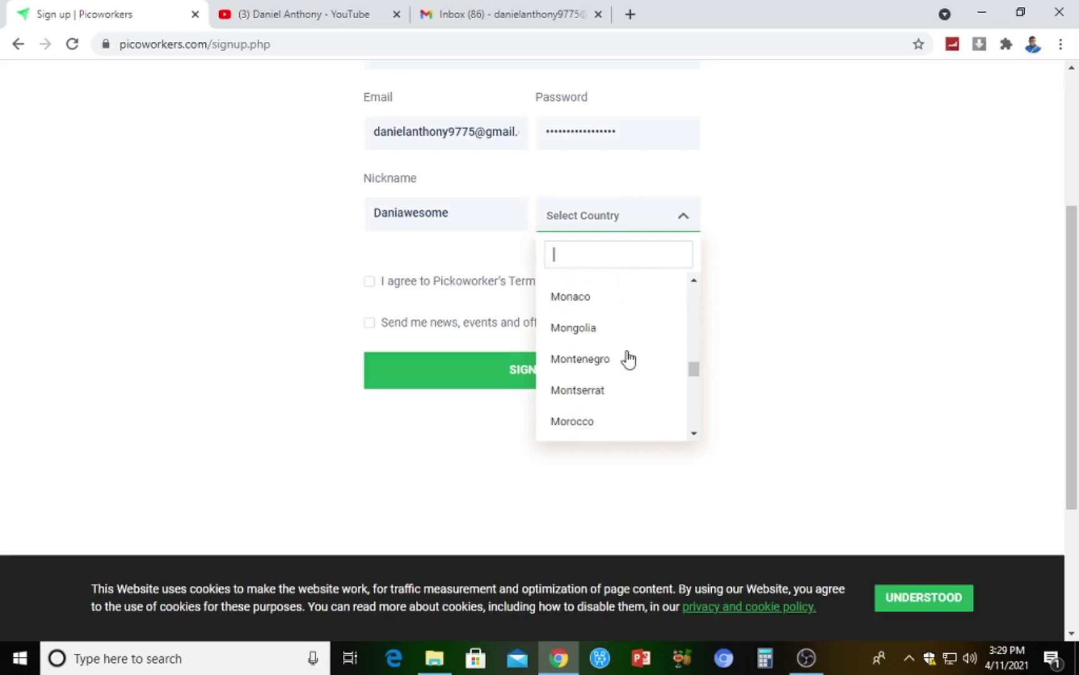
pyautogui.scroll(-6, 628, 359)
pyautogui.scroll(6, 629, 361)
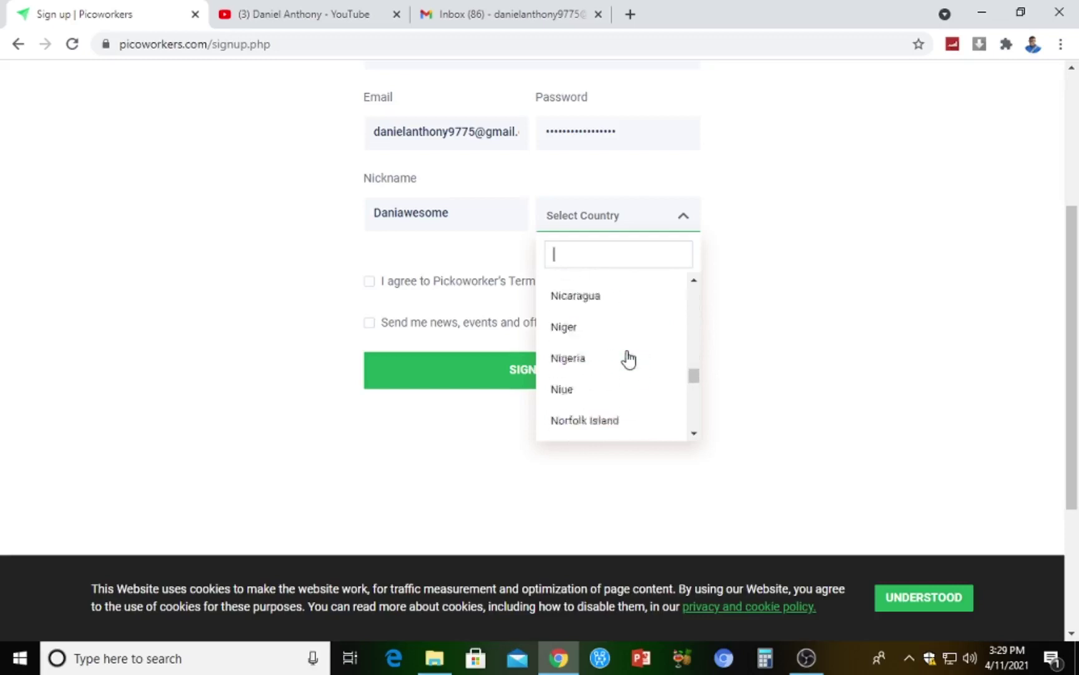
pyautogui.scroll(-1, 587, 378)
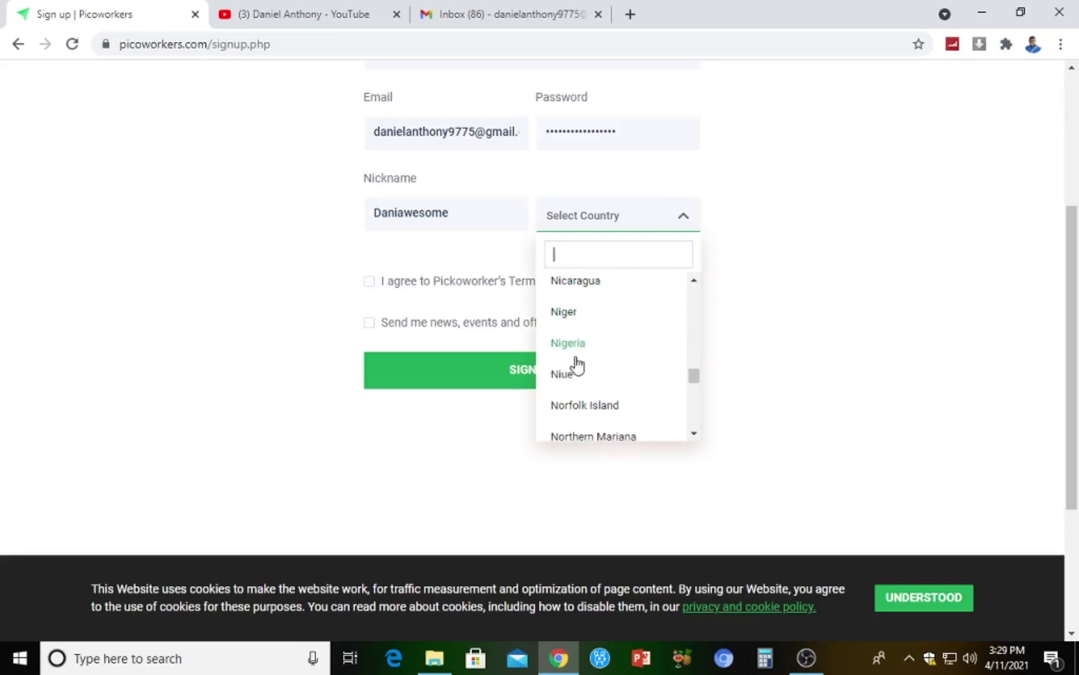
pyautogui.click(570, 346)
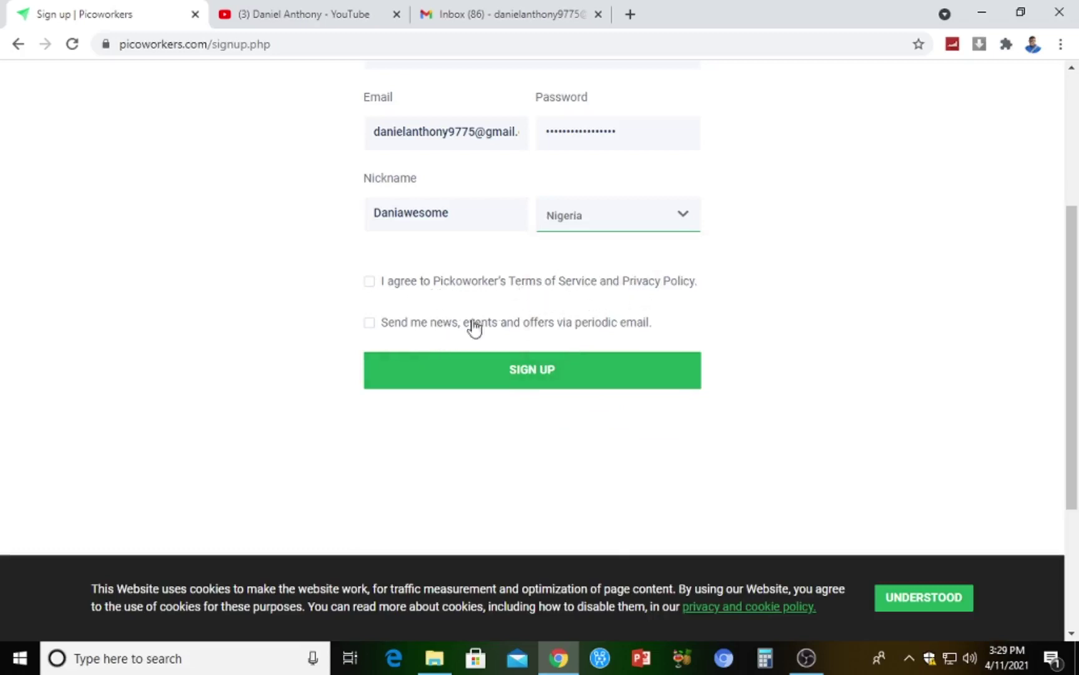
# Step: Agree to the Terms of Service, opt in to news emails, and submit the sign-up
pyautogui.click(369, 286)
pyautogui.click(370, 324)
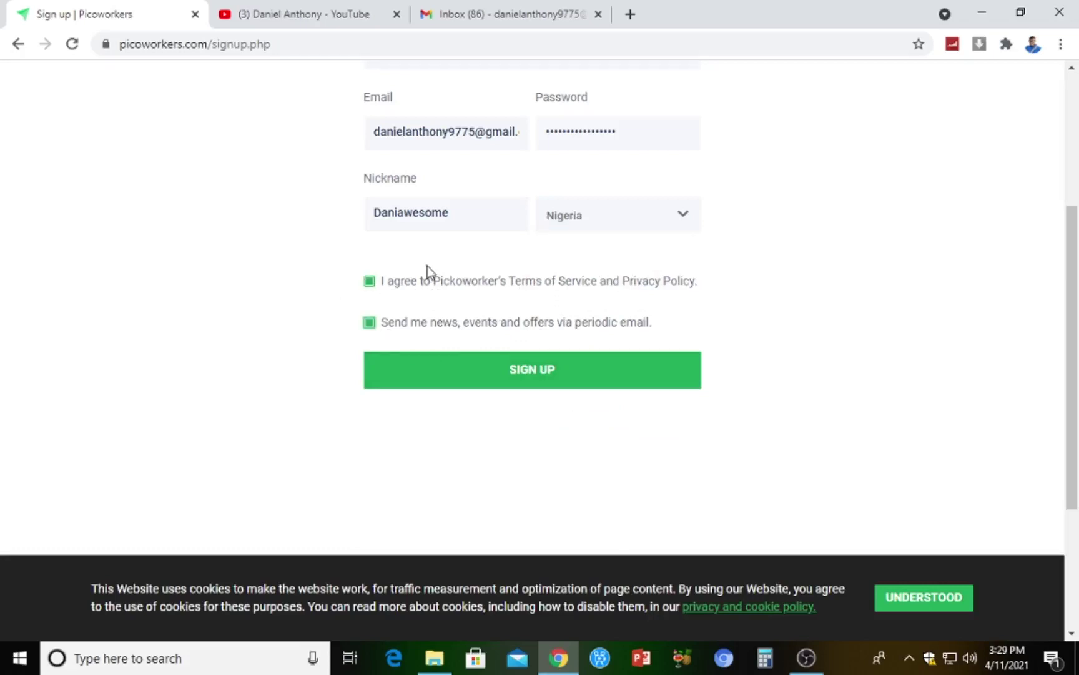
pyautogui.scroll(3, 428, 267)
pyautogui.scroll(-3, 427, 267)
pyautogui.click(487, 375)
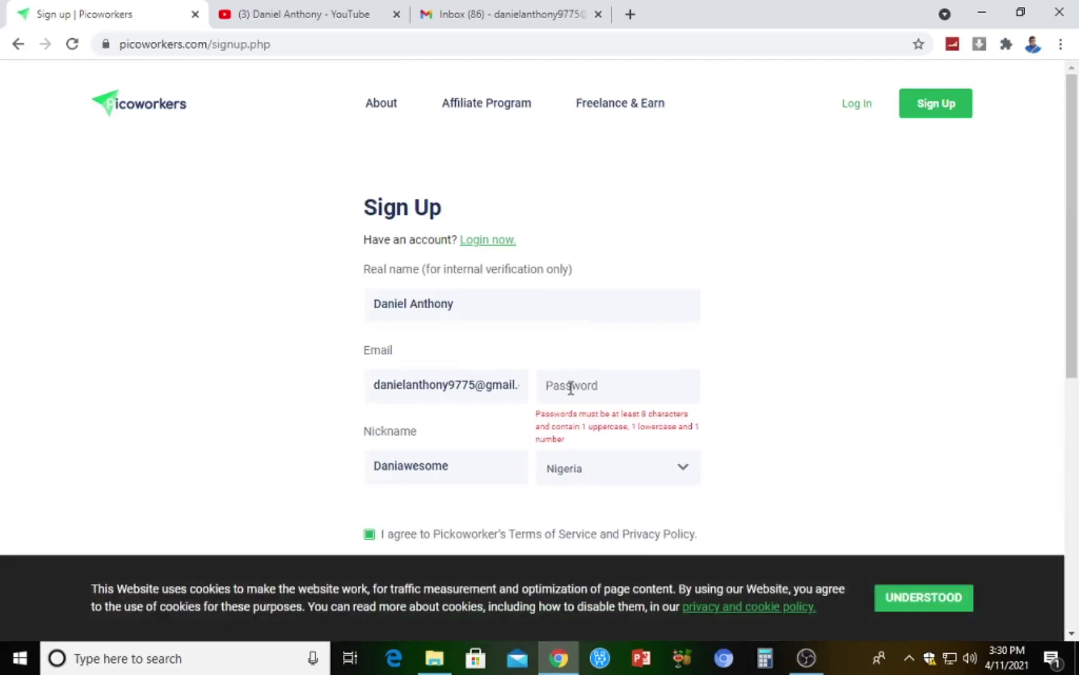
# Step: Re-enter a password meeting the 8-character rules, resubmit registration, and go to Gmail
pyautogui.click(571, 388)
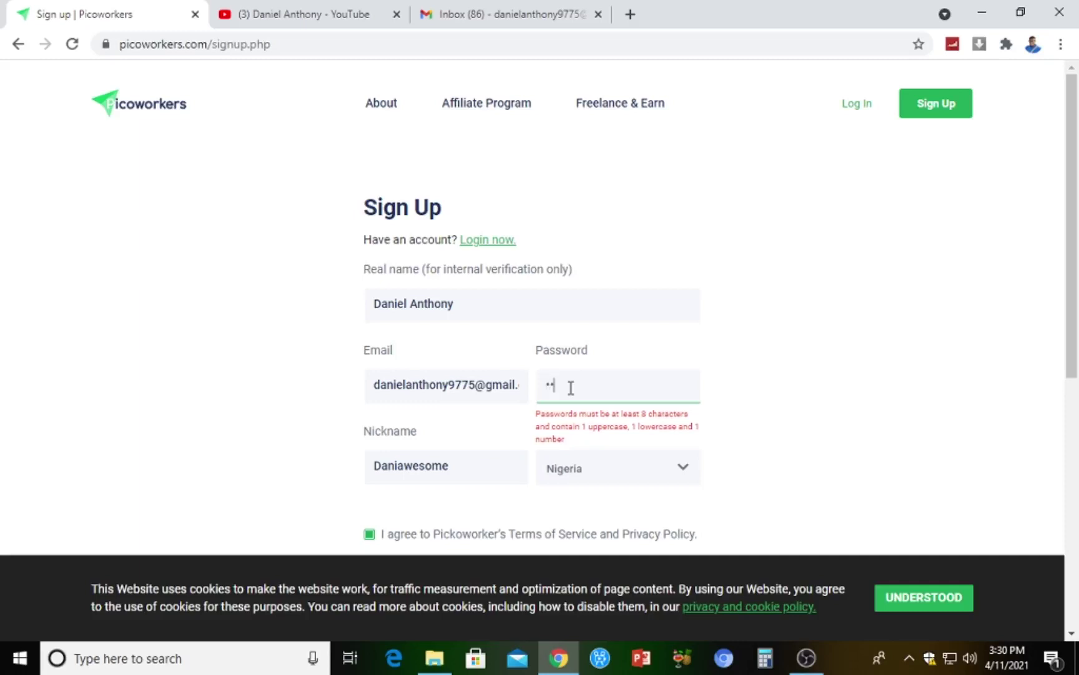
pyautogui.click(451, 448)
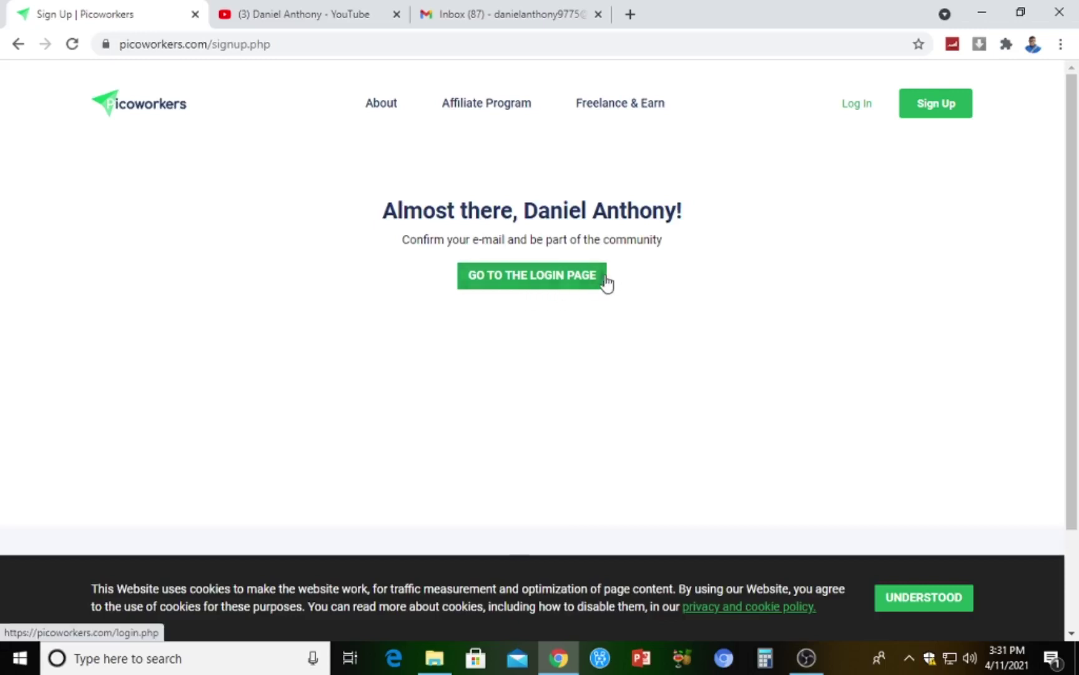
pyautogui.click(510, 17)
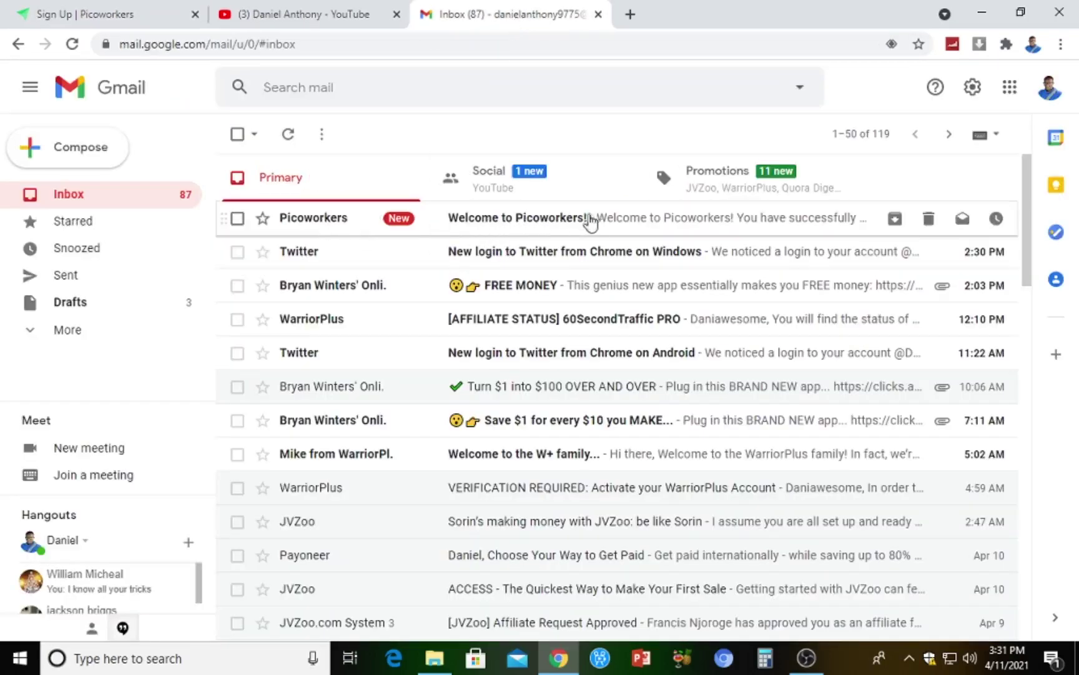
# Step: Open the 'Welcome to Picoworkers!' email to confirm the account
pyautogui.click(519, 224)
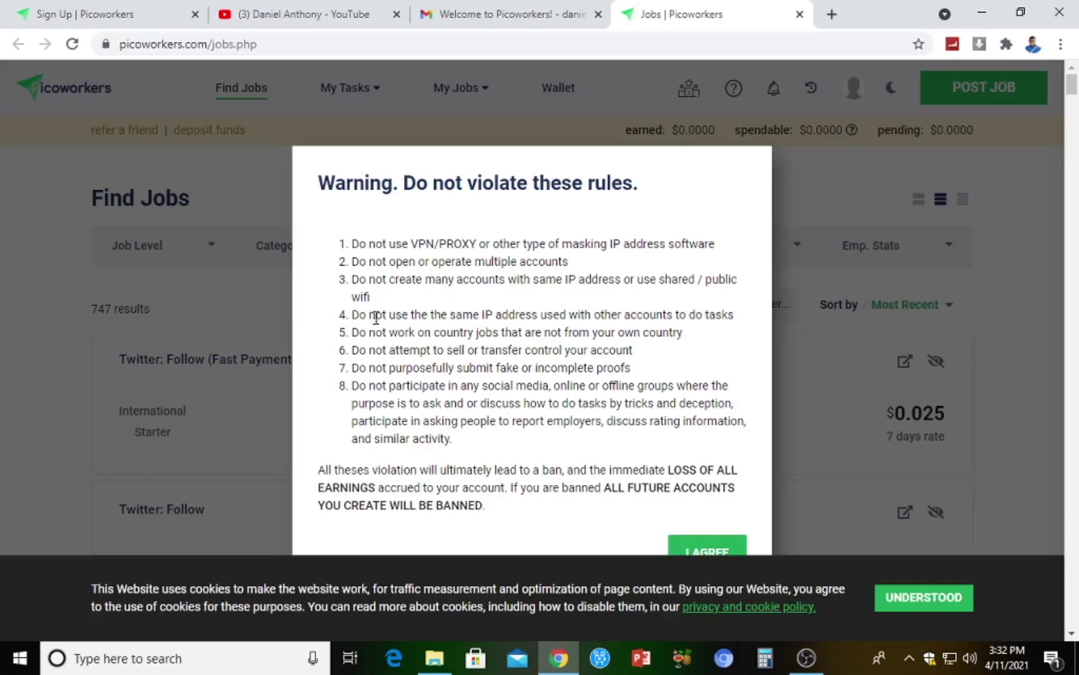
# Step: Scroll the rules warning and click I AGREE to dismiss it
pyautogui.scroll(-3, 406, 384)
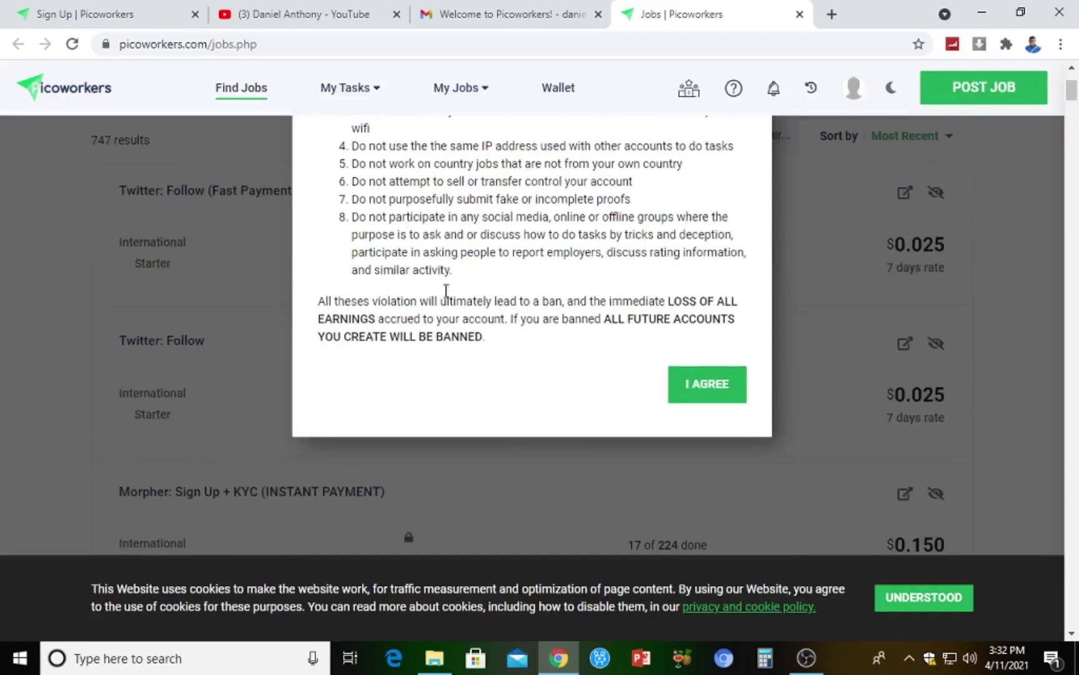
pyautogui.click(692, 389)
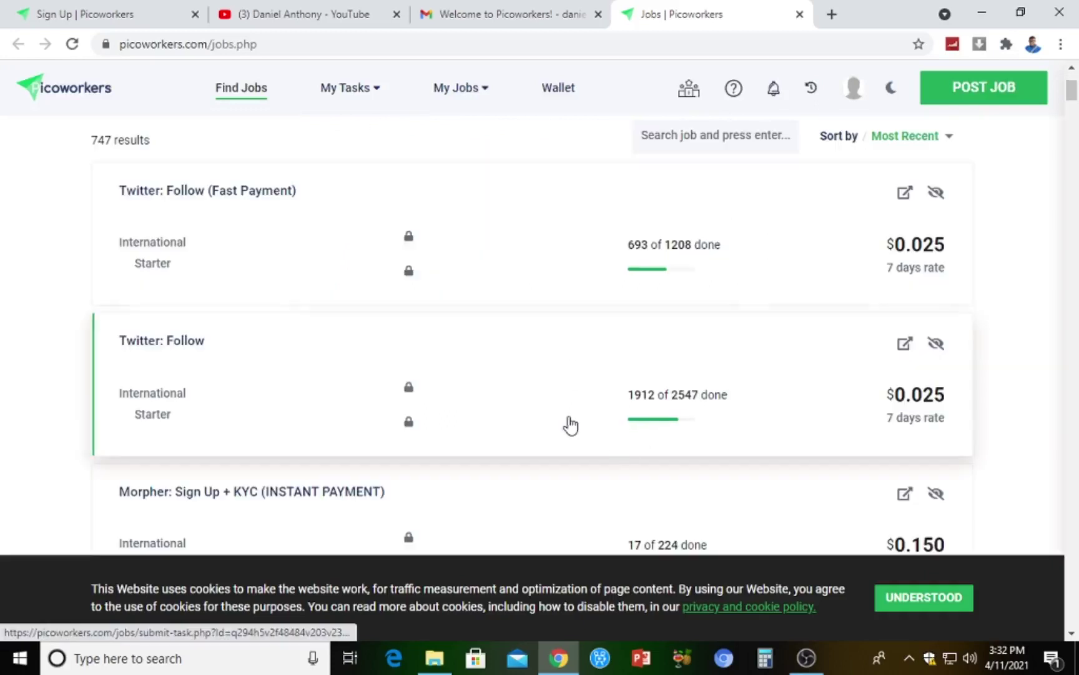
pyautogui.scroll(3, 569, 424)
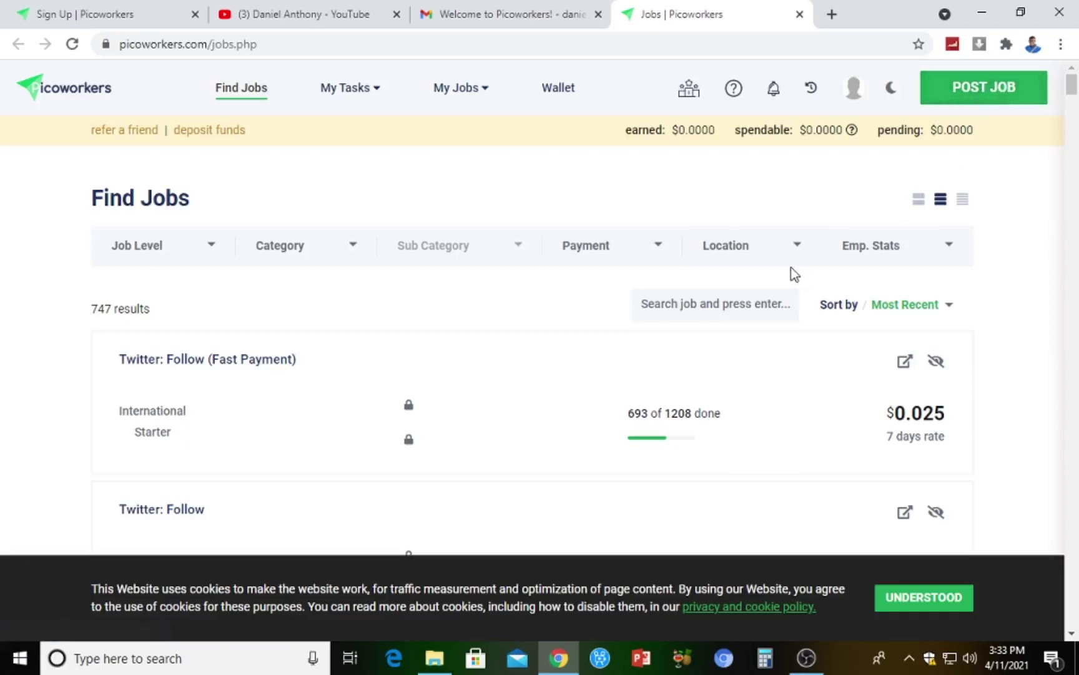
pyautogui.scroll(-1, 364, 310)
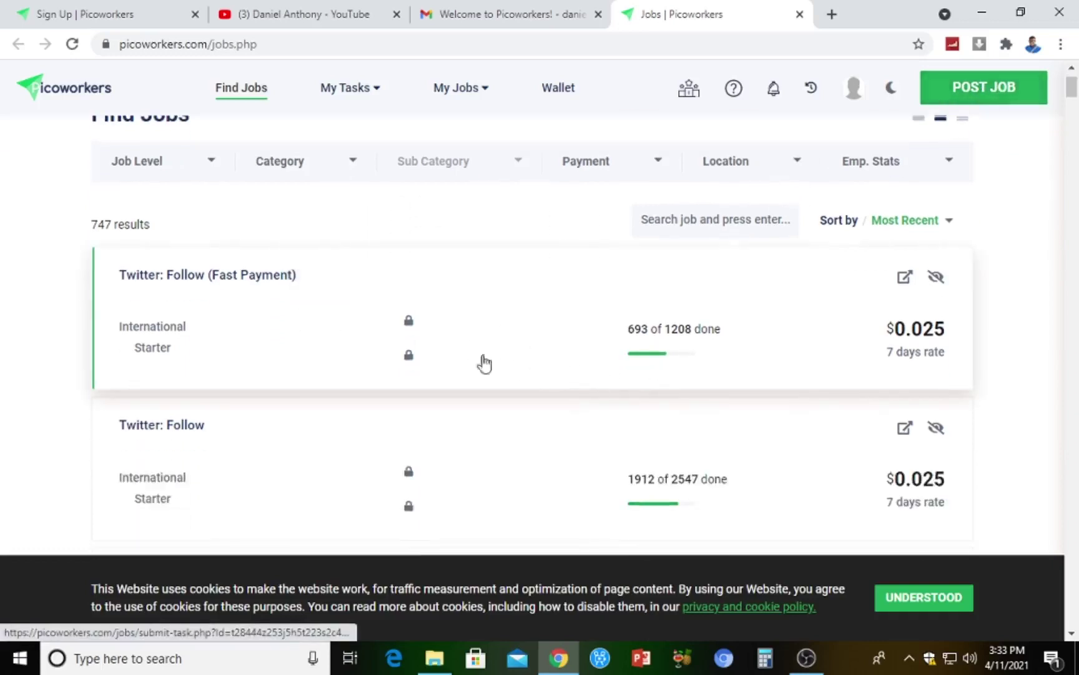
pyautogui.scroll(1, 374, 351)
pyautogui.scroll(-6, 368, 350)
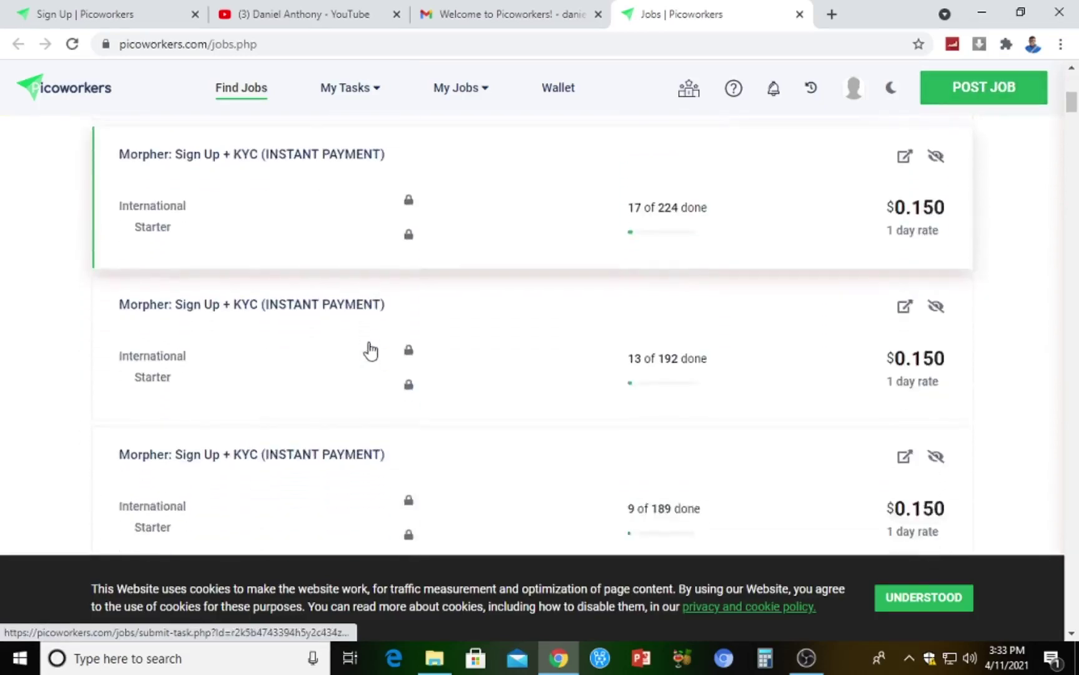
pyautogui.scroll(6, 369, 350)
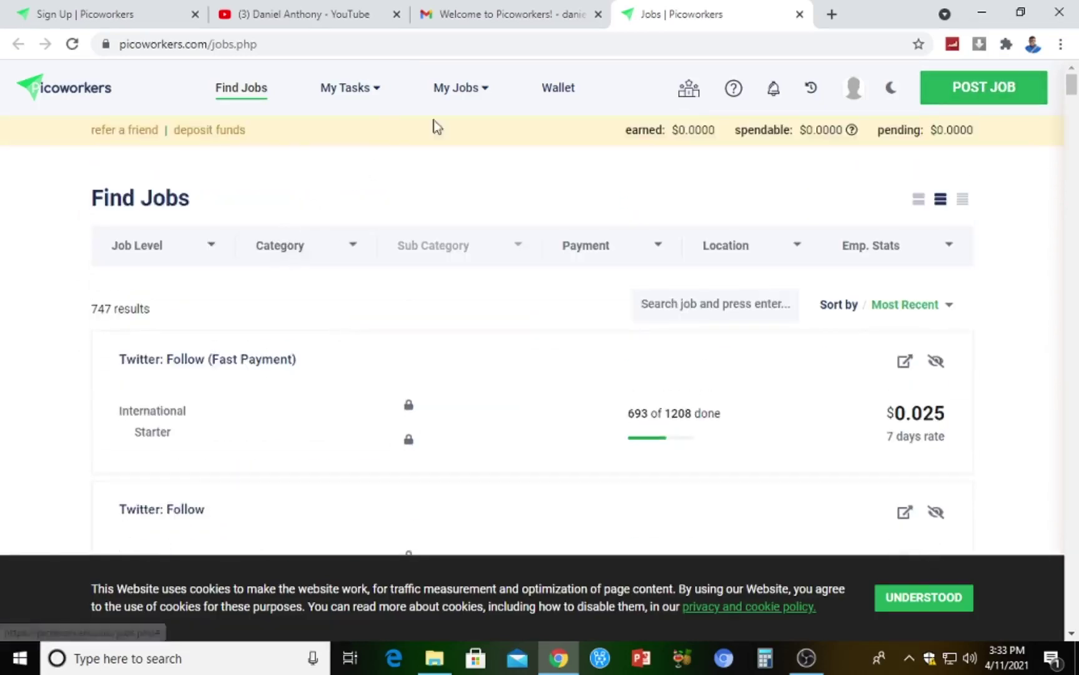
pyautogui.scroll(-15, 528, 188)
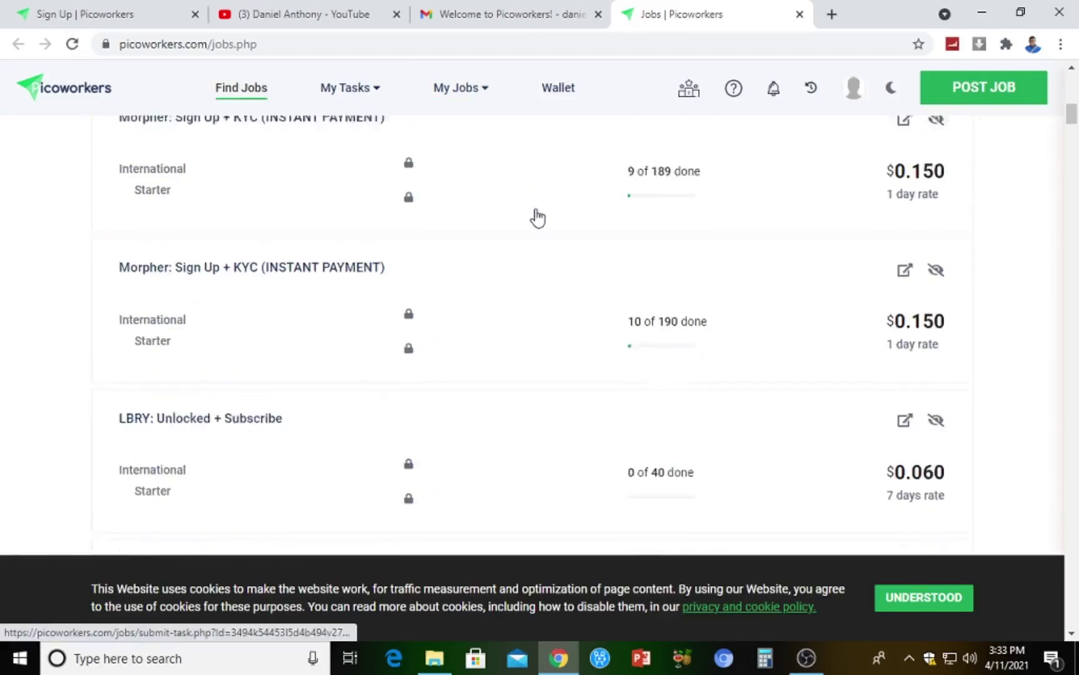
pyautogui.scroll(-5, 537, 229)
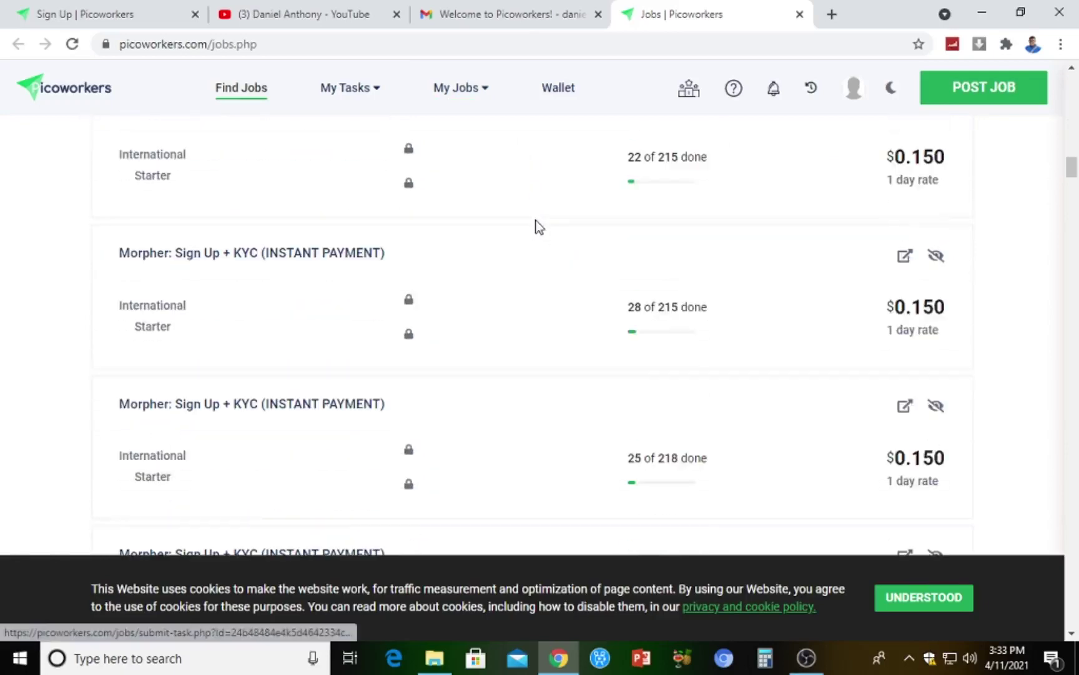
pyautogui.scroll(-5, 531, 230)
pyautogui.scroll(-6, 528, 231)
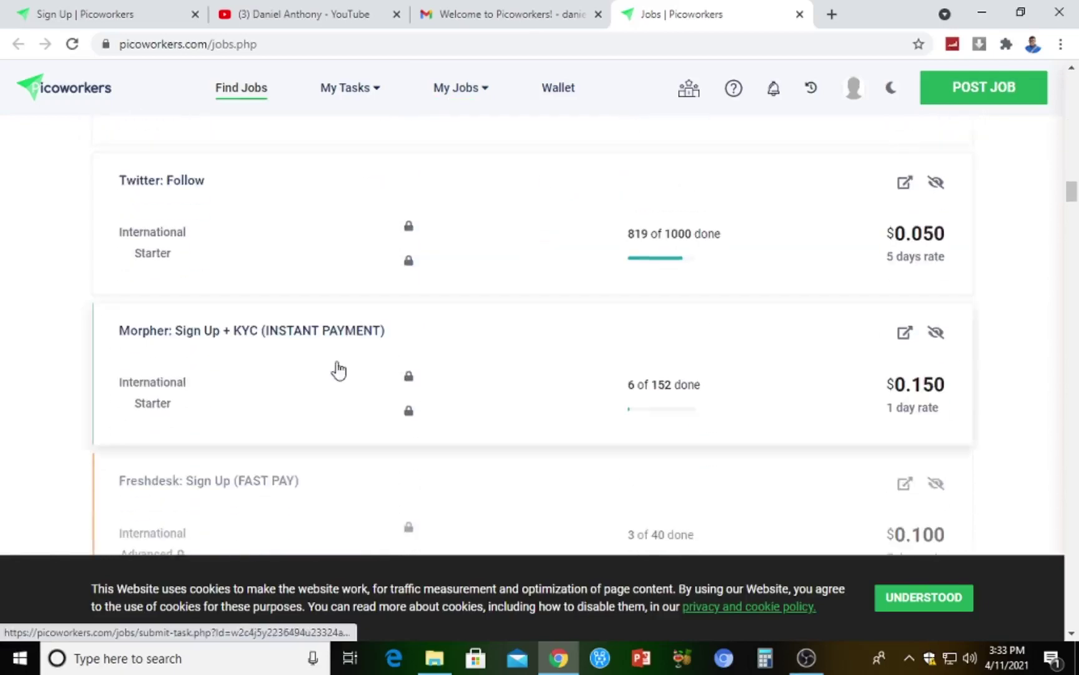
pyautogui.scroll(-3, 339, 361)
pyautogui.scroll(-5, 345, 351)
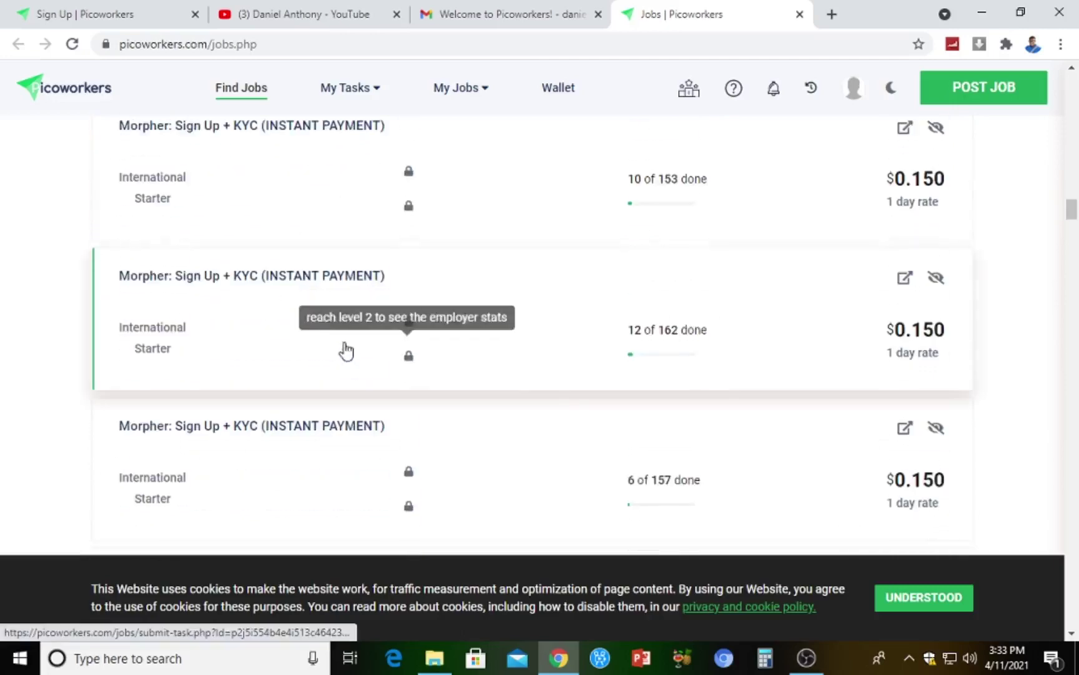
pyautogui.scroll(10, 318, 304)
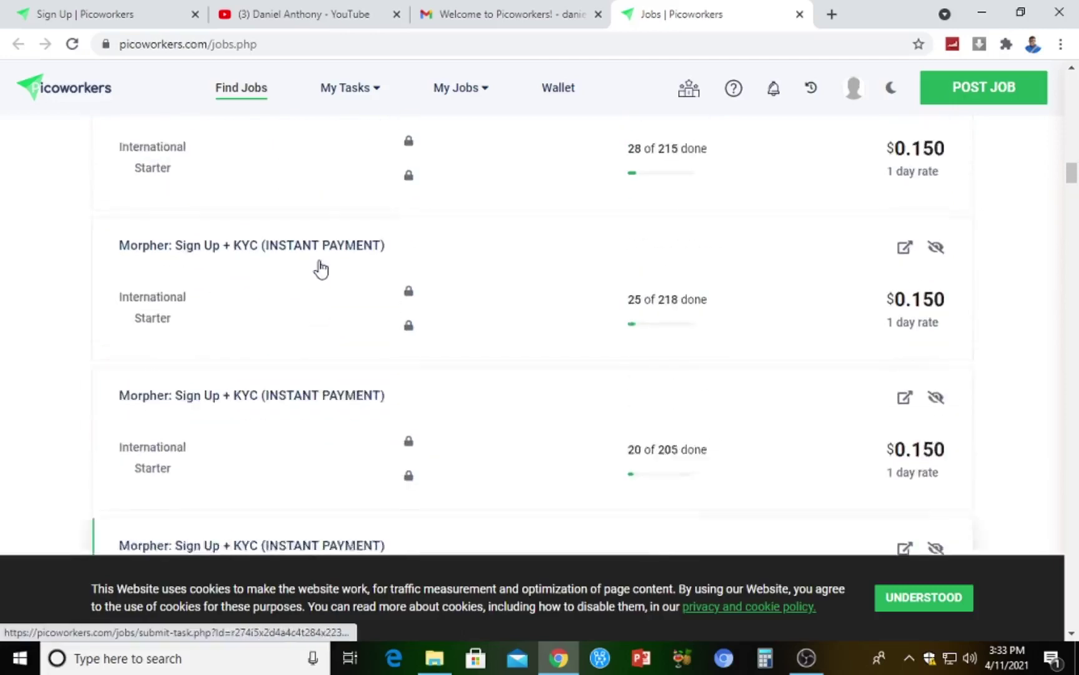
pyautogui.scroll(12, 329, 277)
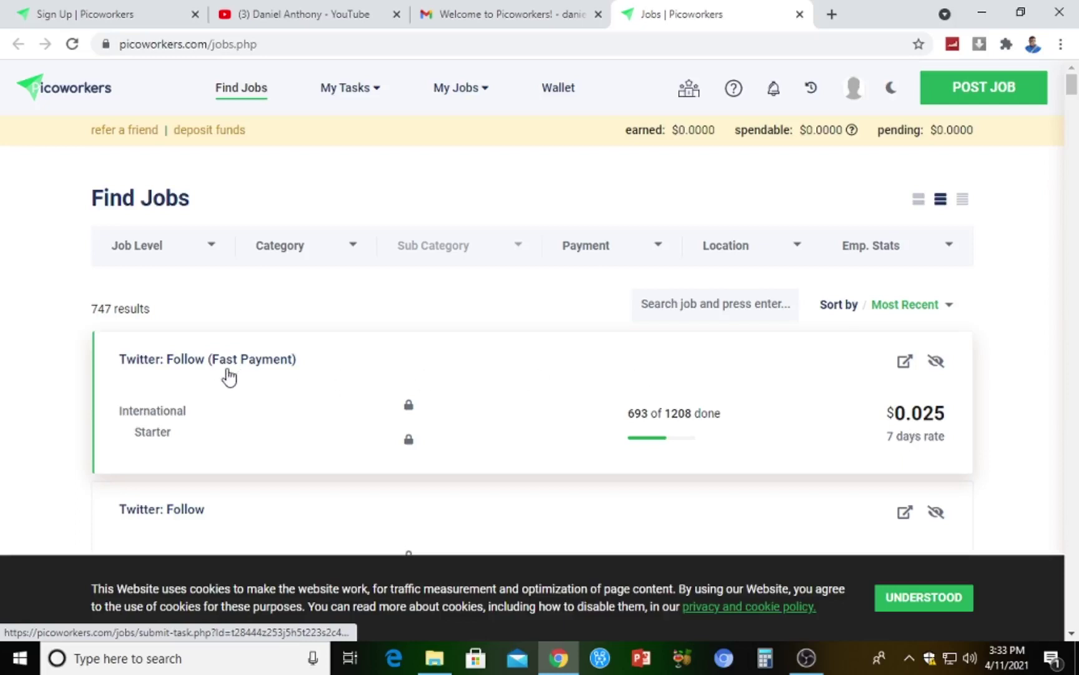
pyautogui.scroll(-1, 230, 375)
pyautogui.scroll(1, 224, 289)
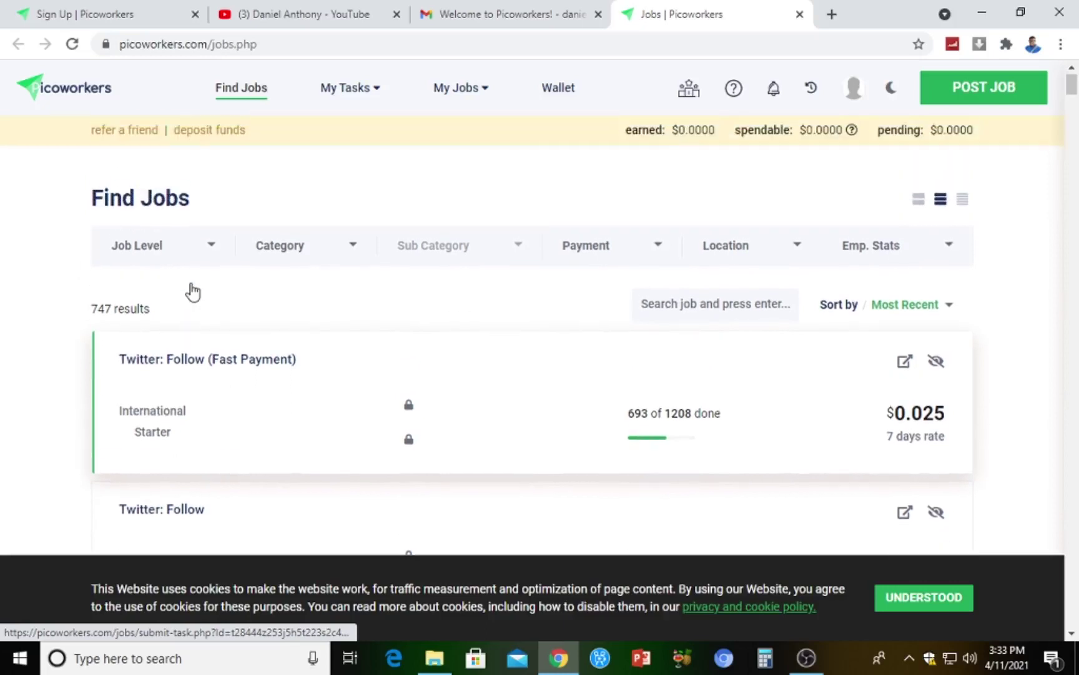
pyautogui.click(356, 247)
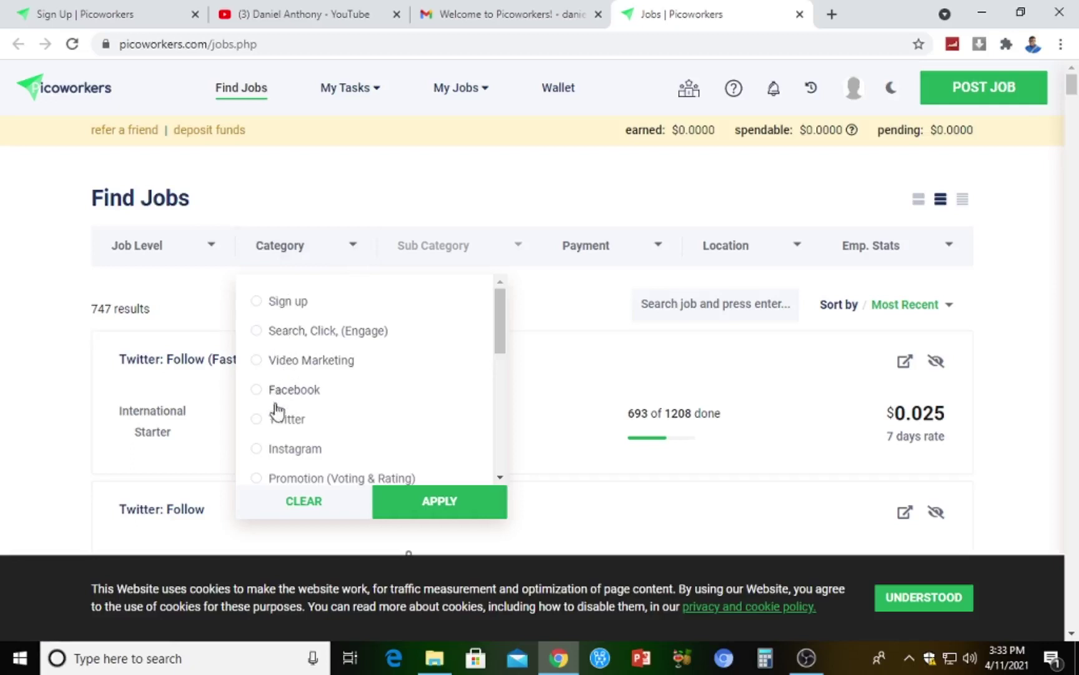
# Step: Filter the Find Jobs list to the Twitter category
pyautogui.scroll(-2, 264, 460)
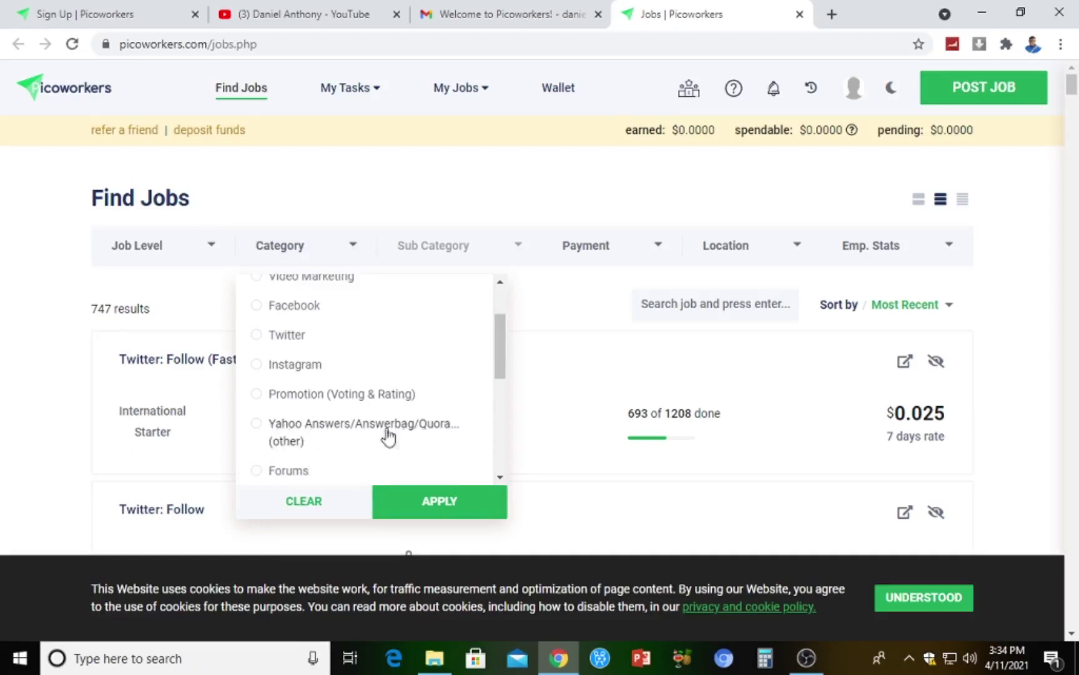
pyautogui.scroll(-3, 289, 446)
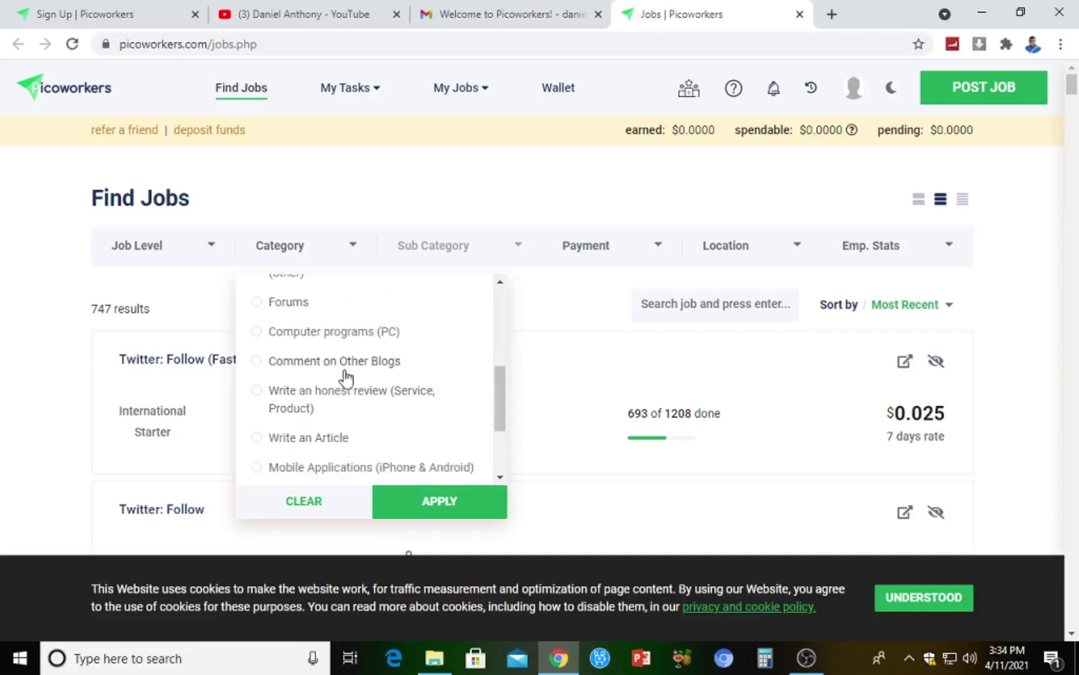
pyautogui.scroll(-1, 366, 398)
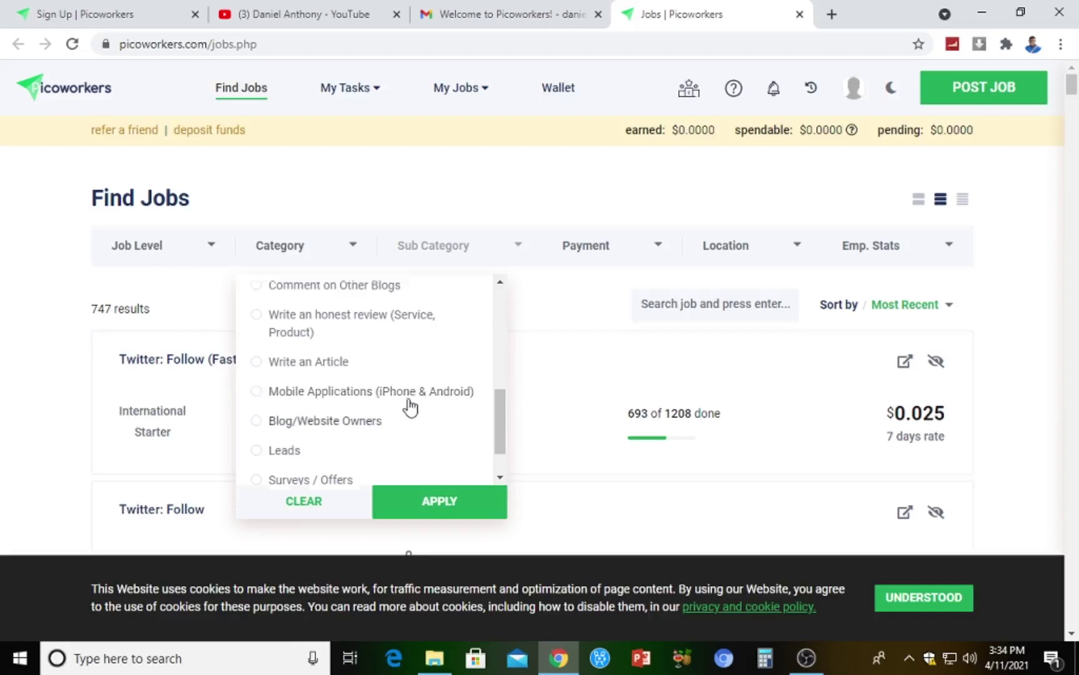
pyautogui.scroll(5, 412, 406)
pyautogui.scroll(-3, 354, 422)
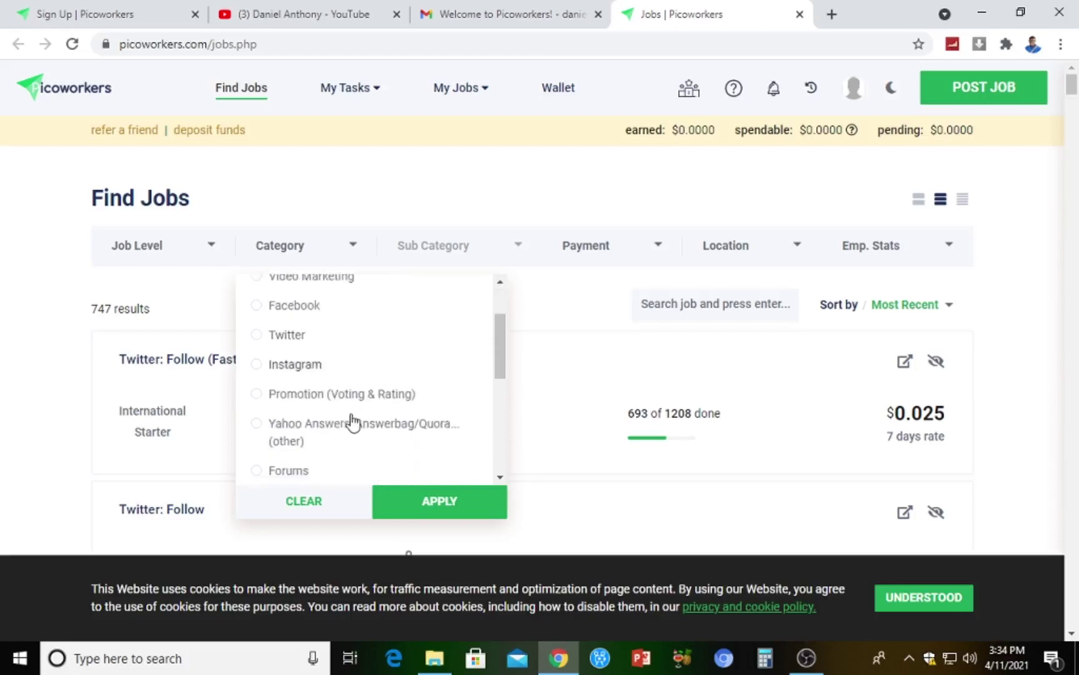
pyautogui.click(303, 346)
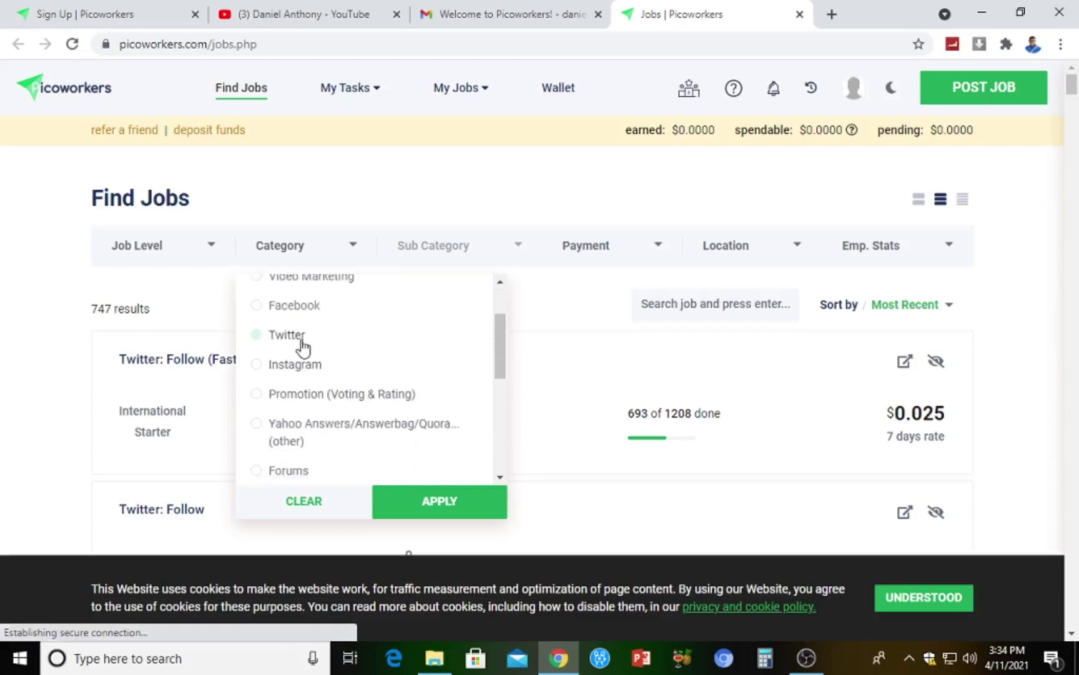
pyautogui.click(403, 507)
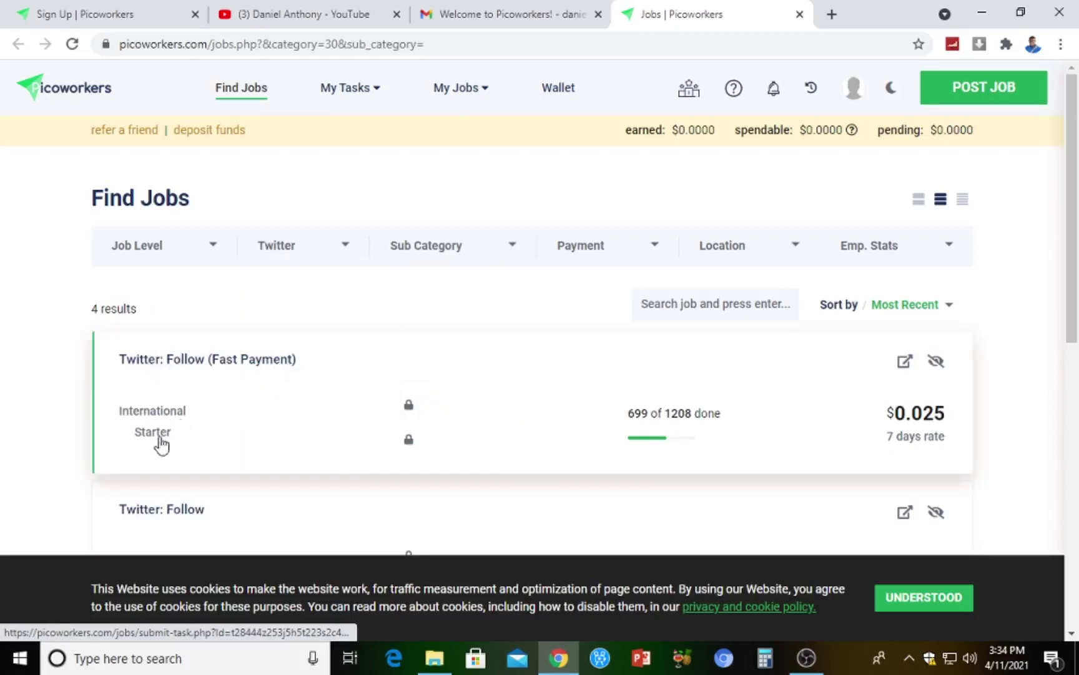
# Step: Open the 'Twitter: Follow (Fast Payment)' job from the filtered results
pyautogui.moveTo(678, 437)
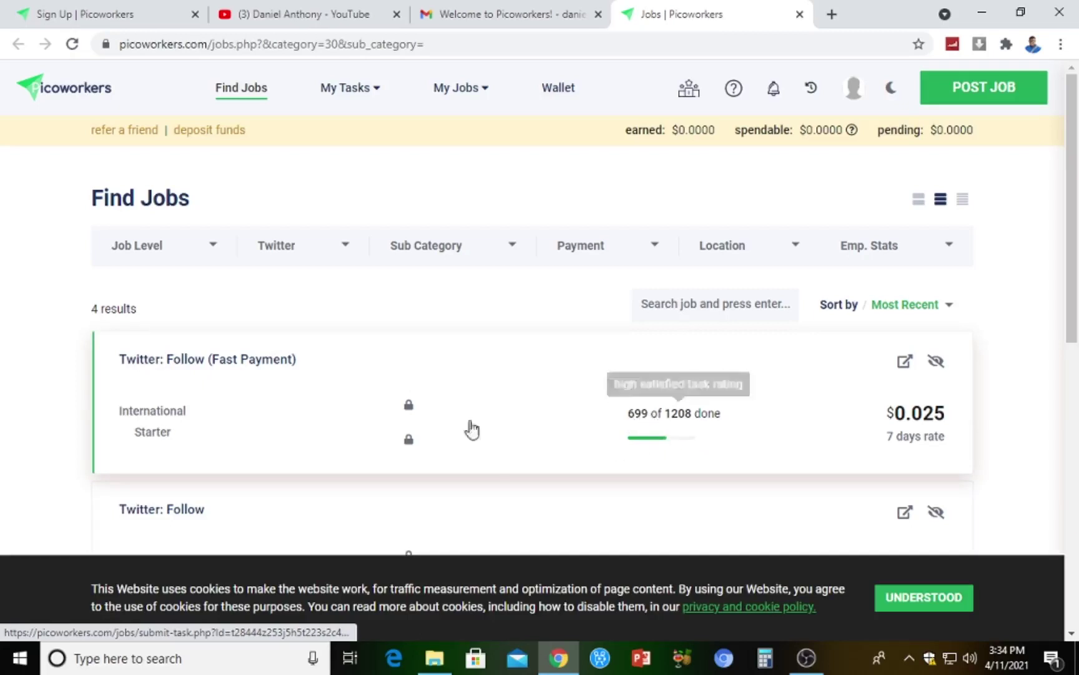
pyautogui.click(194, 366)
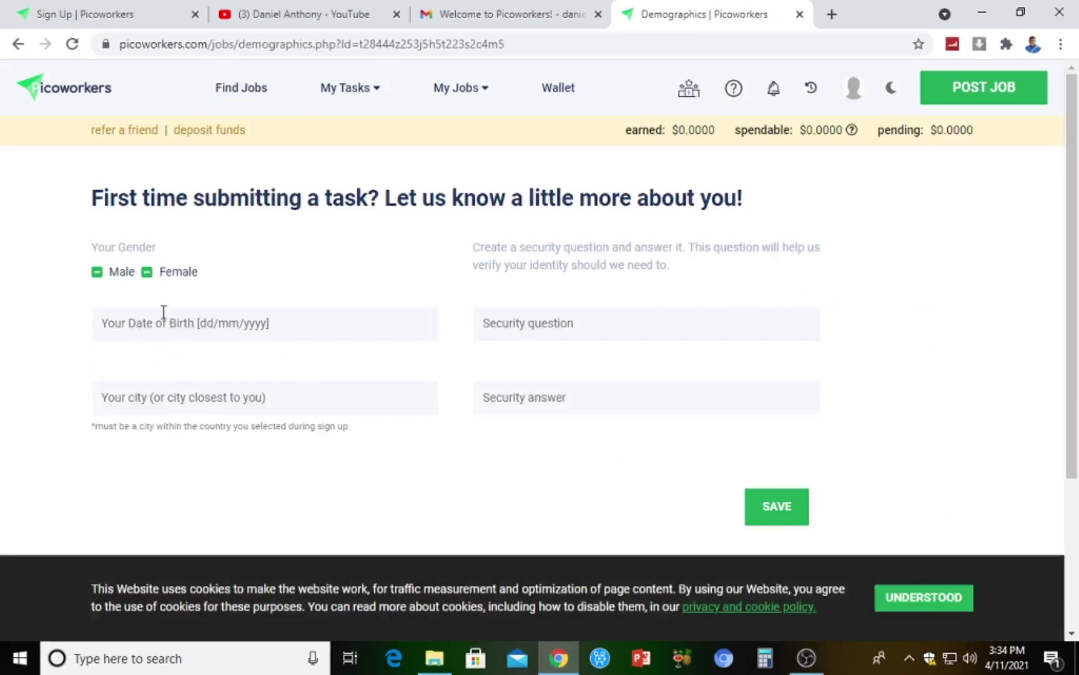
# Step: Enter the date of birth, Abuja as the city, and Male as the gender
pyautogui.click(207, 324)
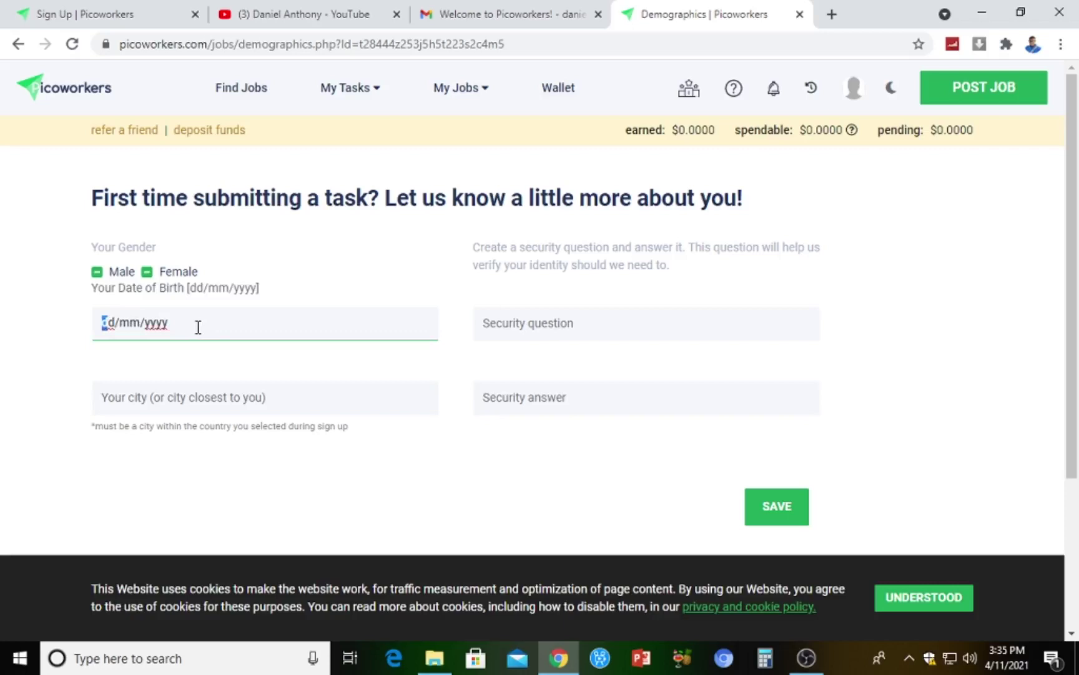
pyautogui.click(140, 402)
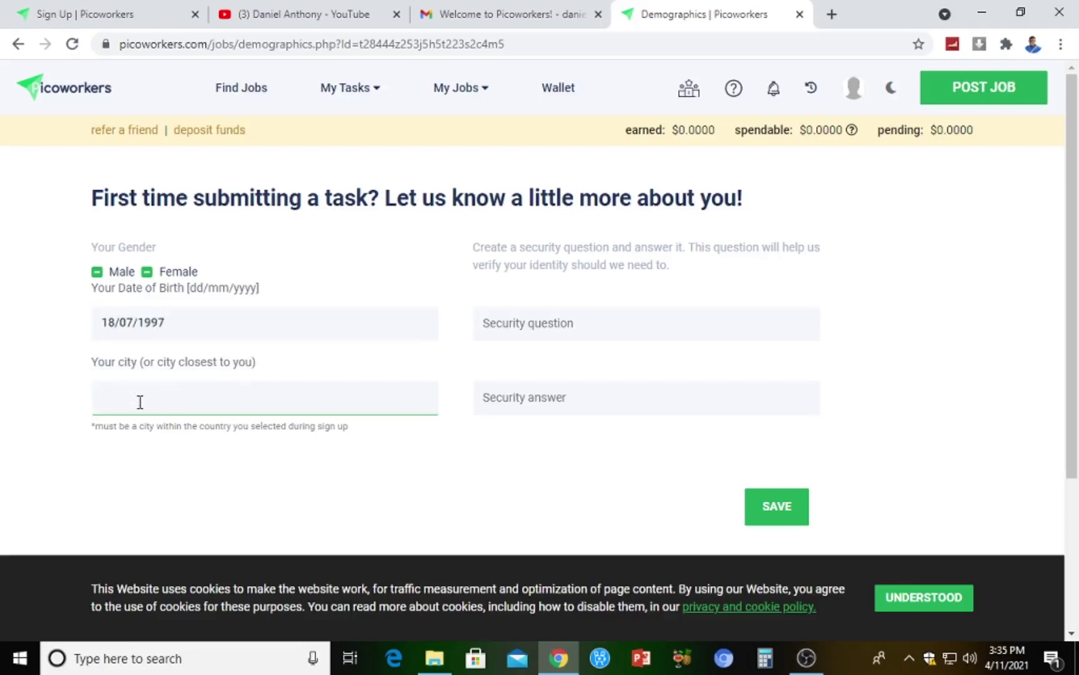
pyautogui.write('Abuja')
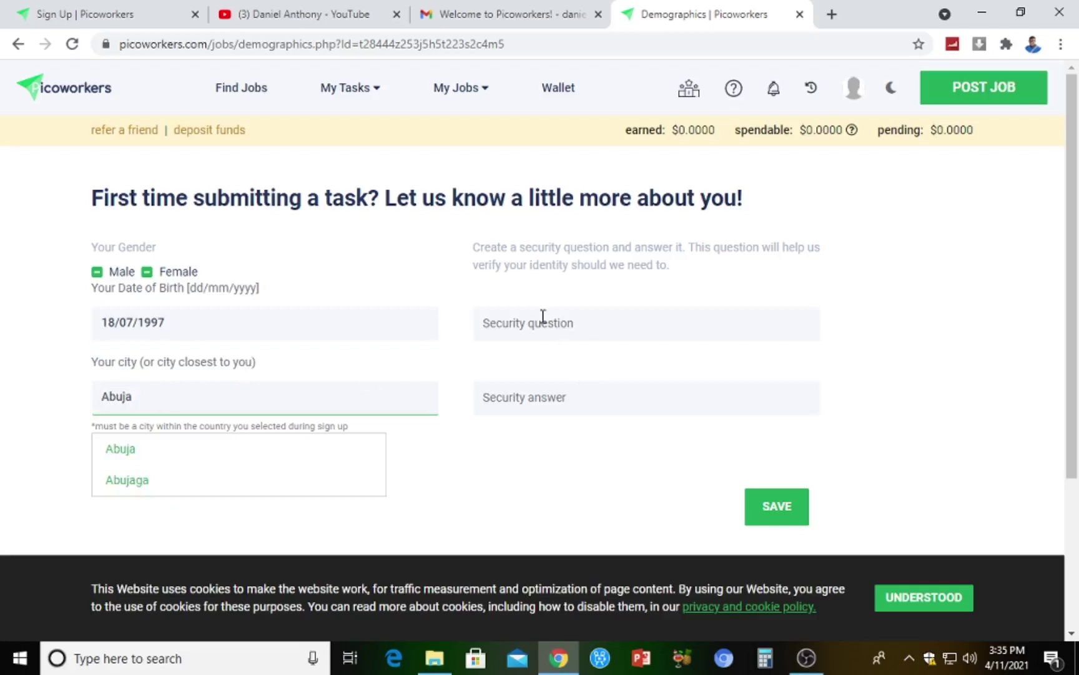
pyautogui.click(97, 272)
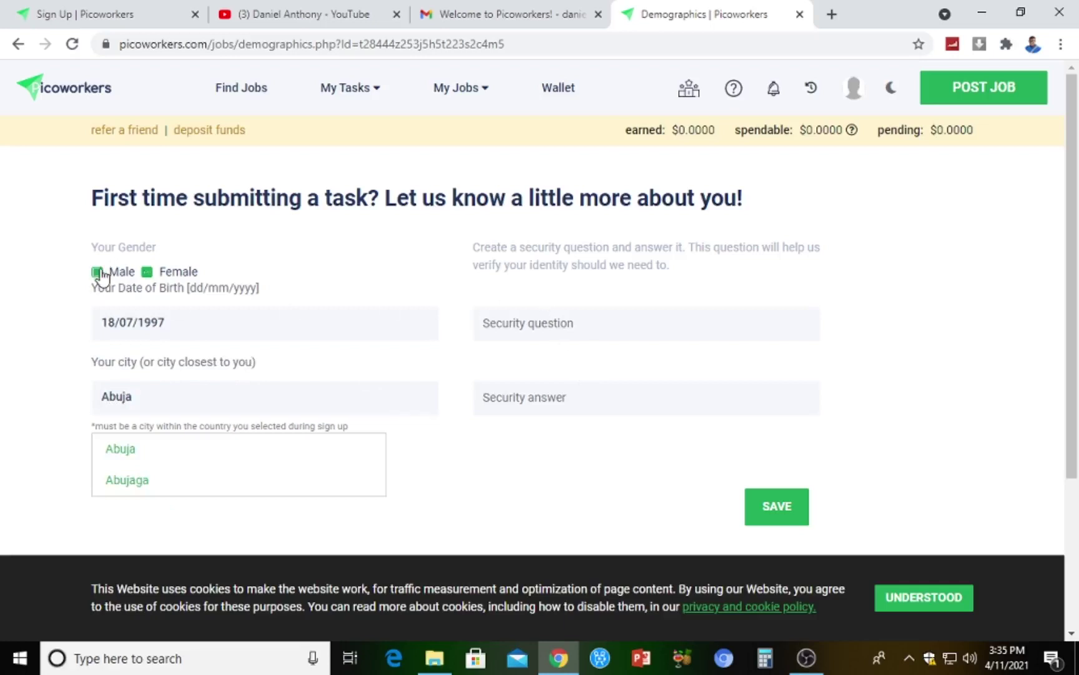
pyautogui.click(521, 333)
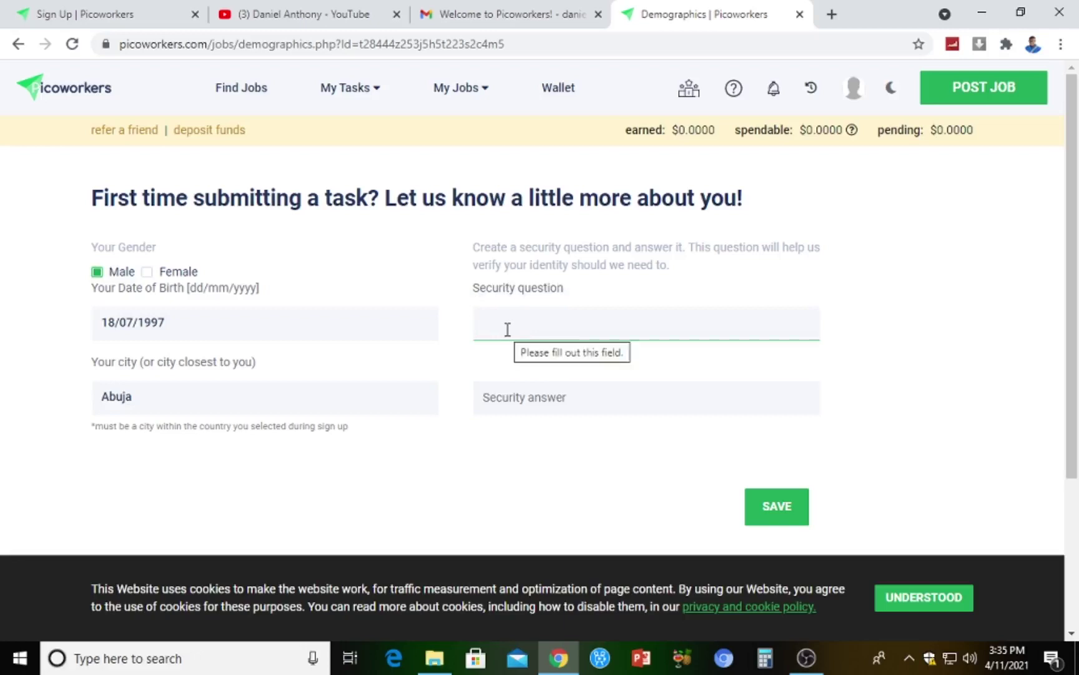
# Step: Set the security question to 'what is my grand father's name'
pyautogui.write('what i')
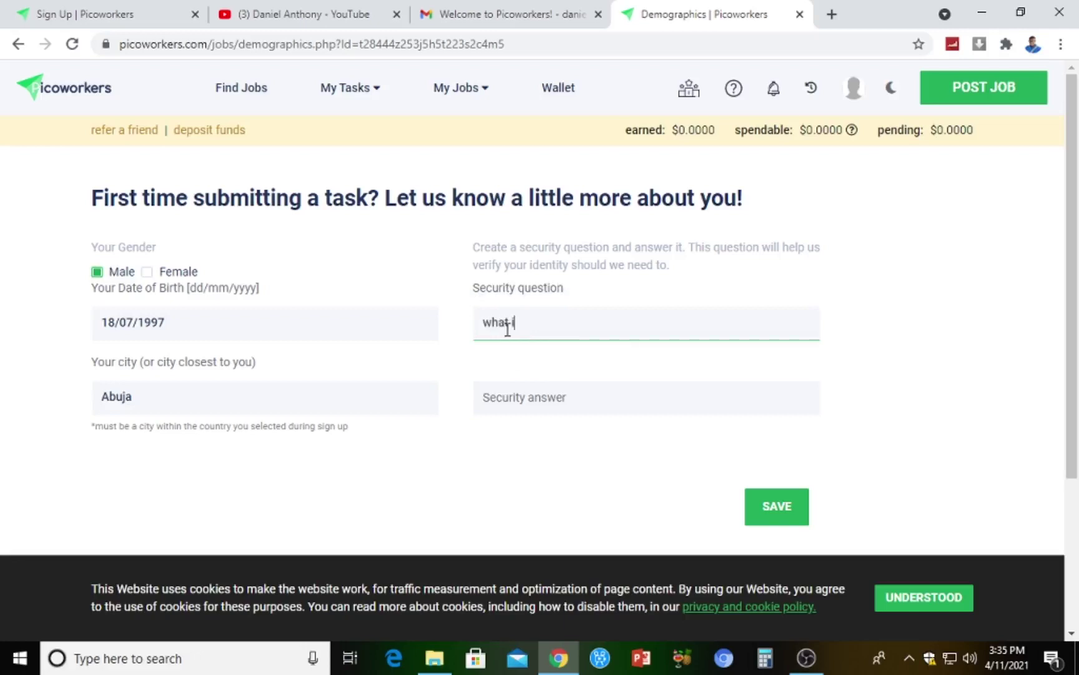
pyautogui.write("s my grand father's name")
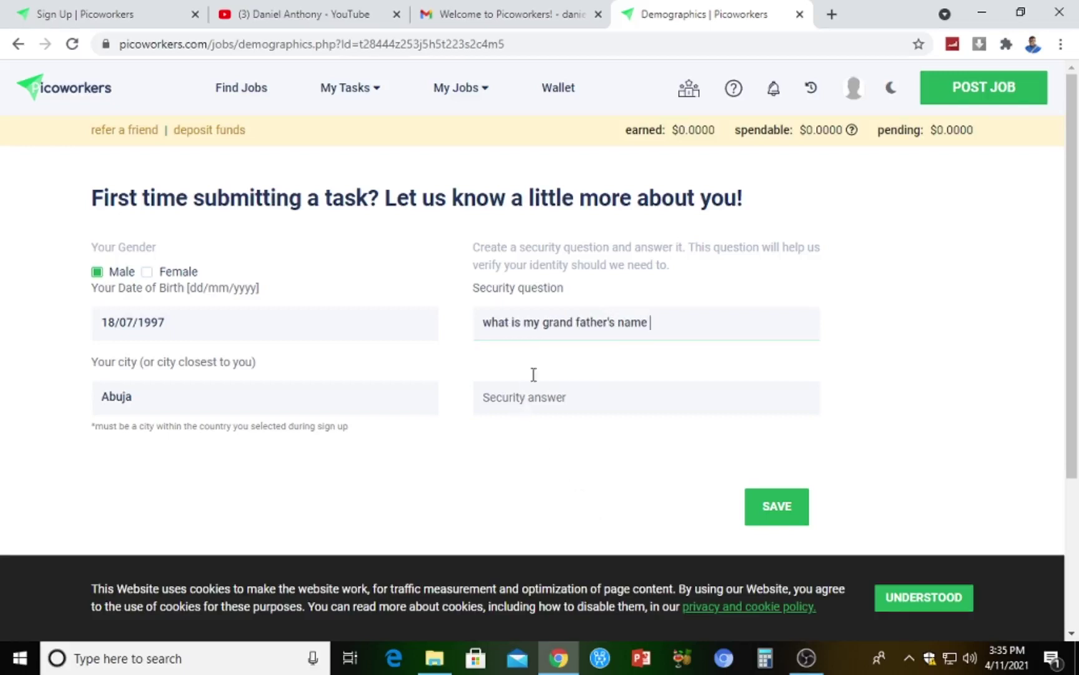
pyautogui.click(275, 425)
pyautogui.click(316, 413)
pyautogui.click(511, 410)
# Step: Enter the security answer, fix its capitalisation via spell-check, and save the details
pyautogui.click(608, 402)
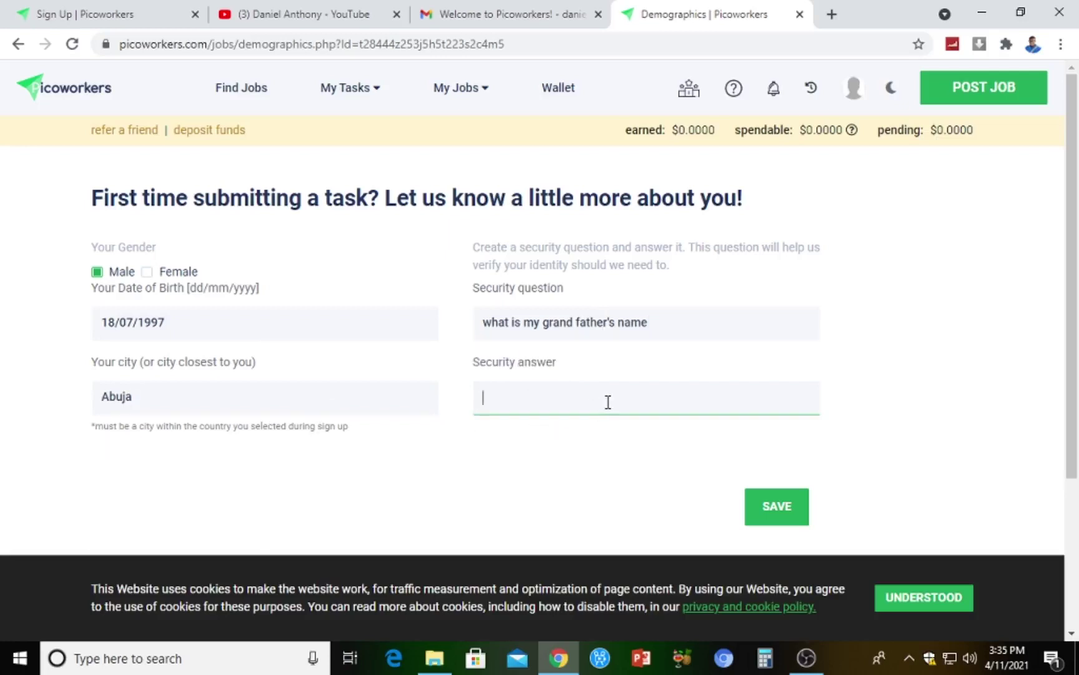
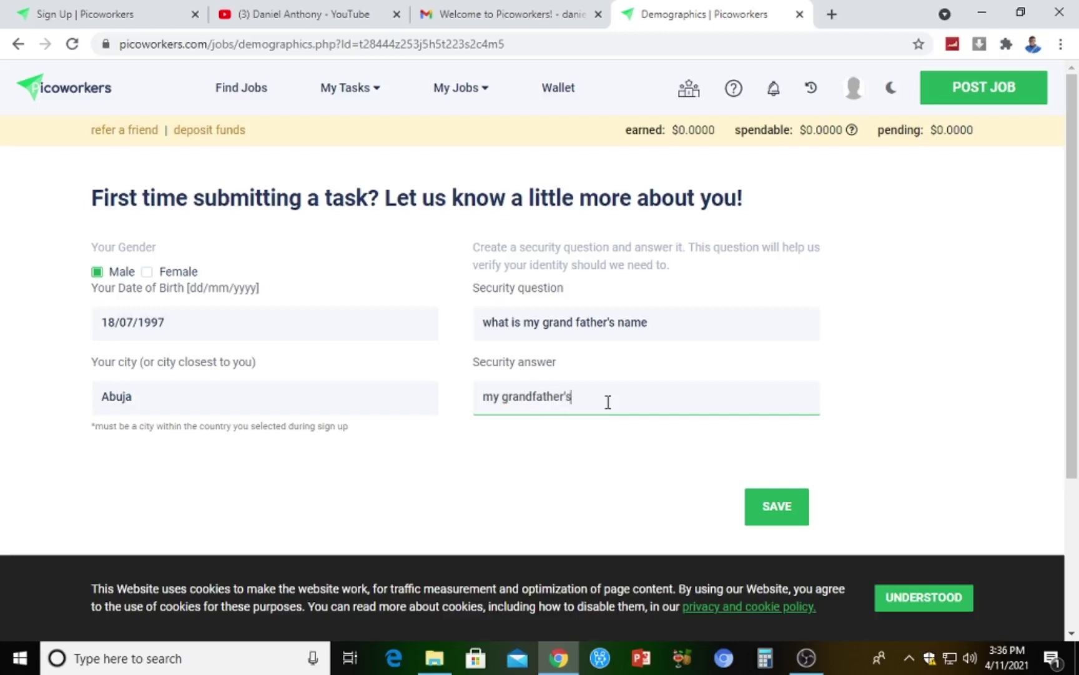
pyautogui.rightClick(636, 391)
pyautogui.click(680, 408)
pyautogui.click(775, 506)
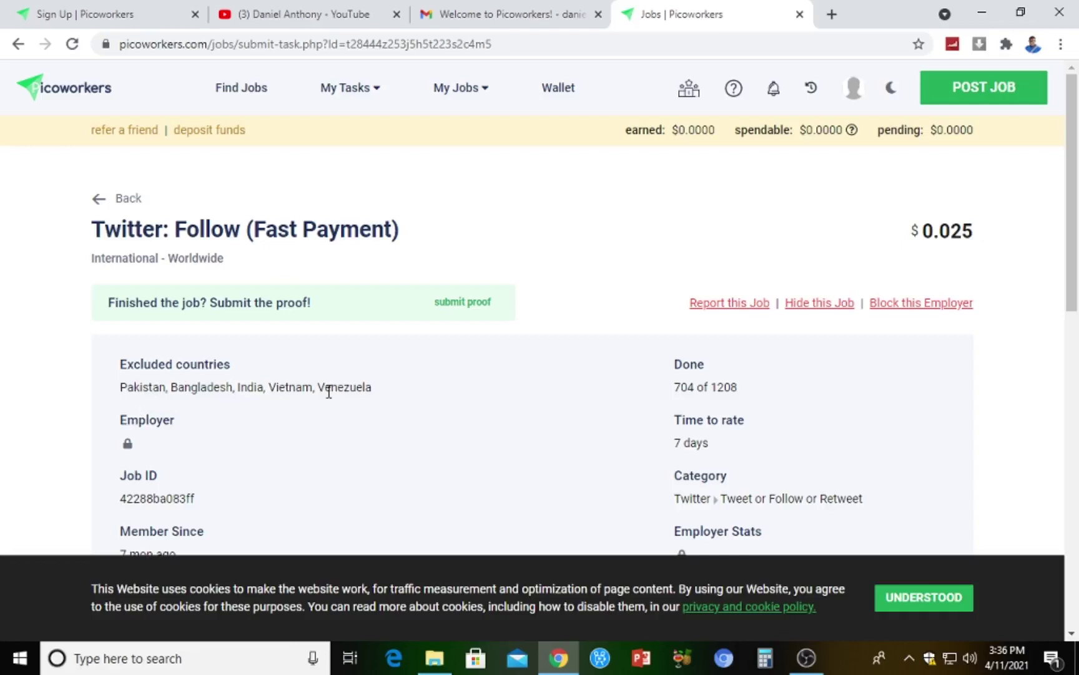
# Step: Scroll to 'What is expected from workers?' and select the step 1 Twitter profile link
pyautogui.scroll(-1, 329, 393)
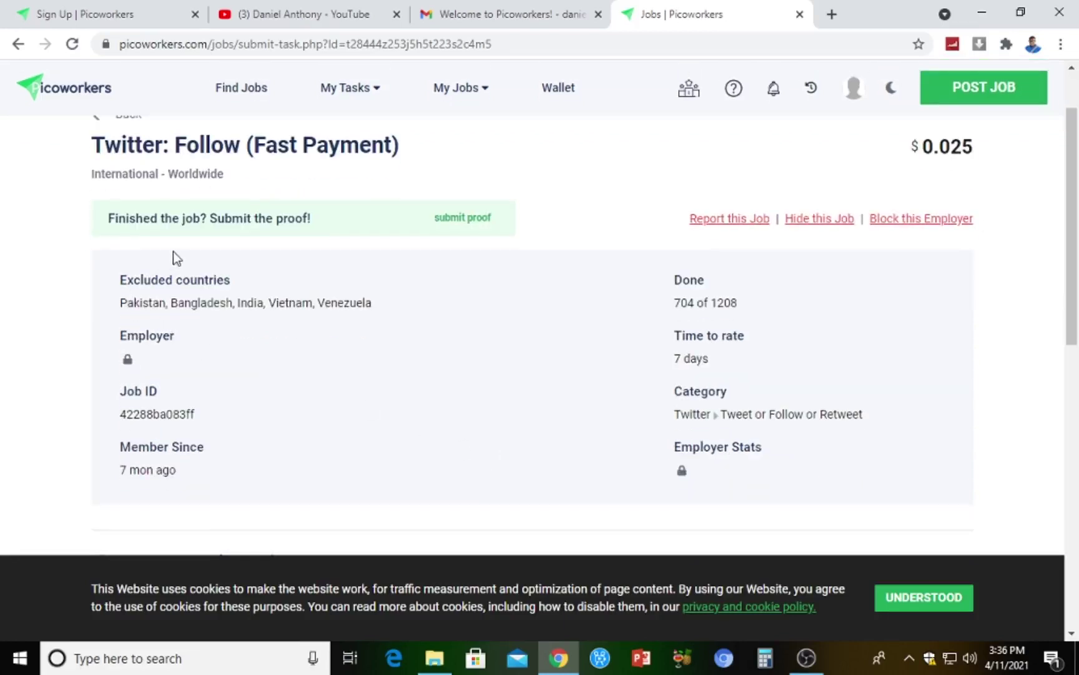
pyautogui.scroll(1, 173, 253)
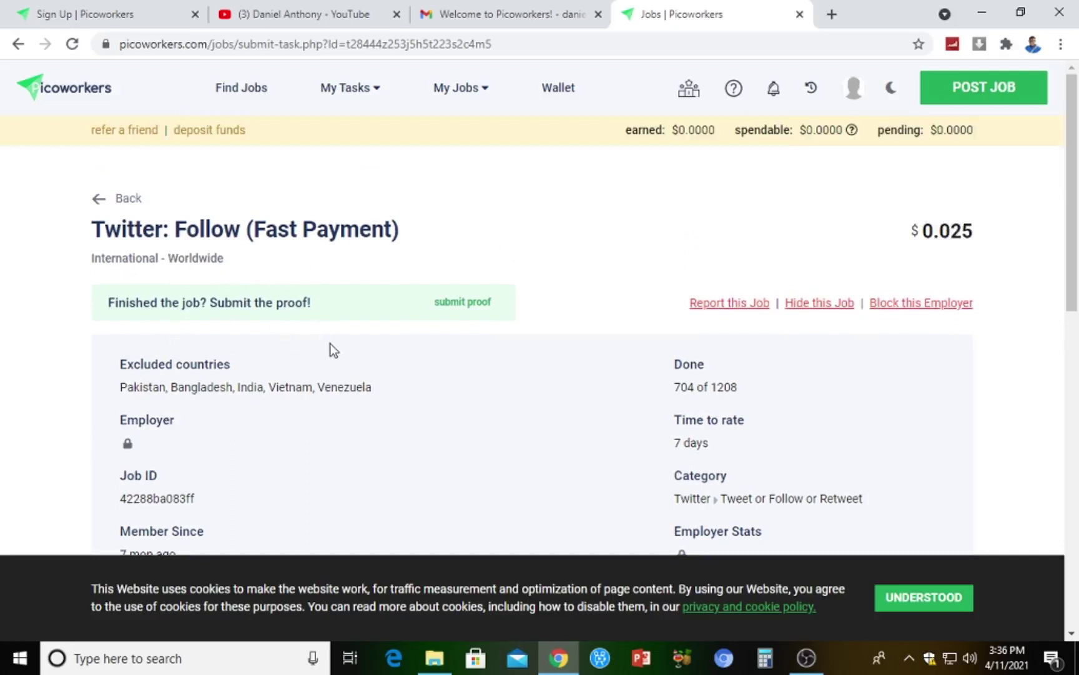
pyautogui.scroll(-2, 713, 426)
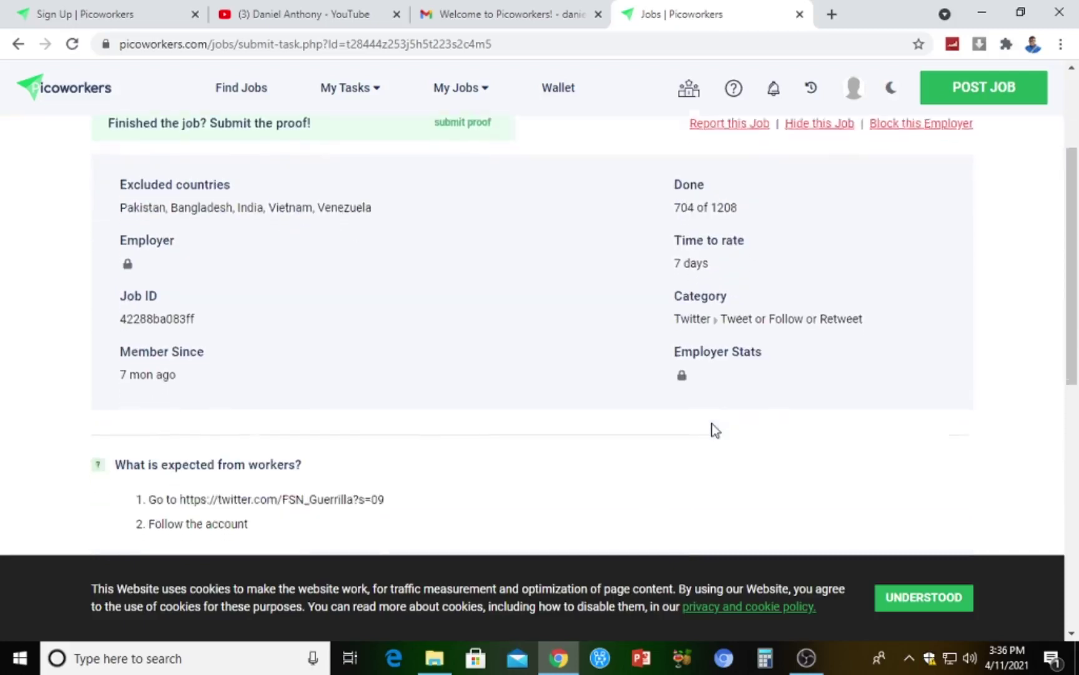
pyautogui.scroll(-2, 716, 430)
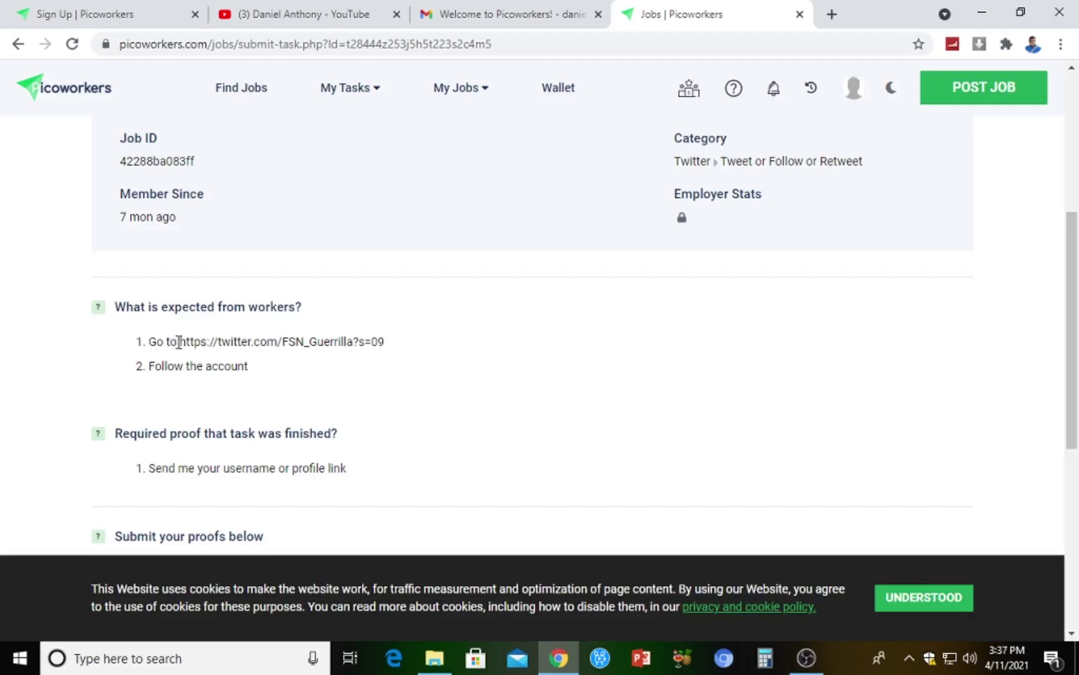
pyautogui.moveTo(179, 341); pyautogui.dragTo(386, 343)
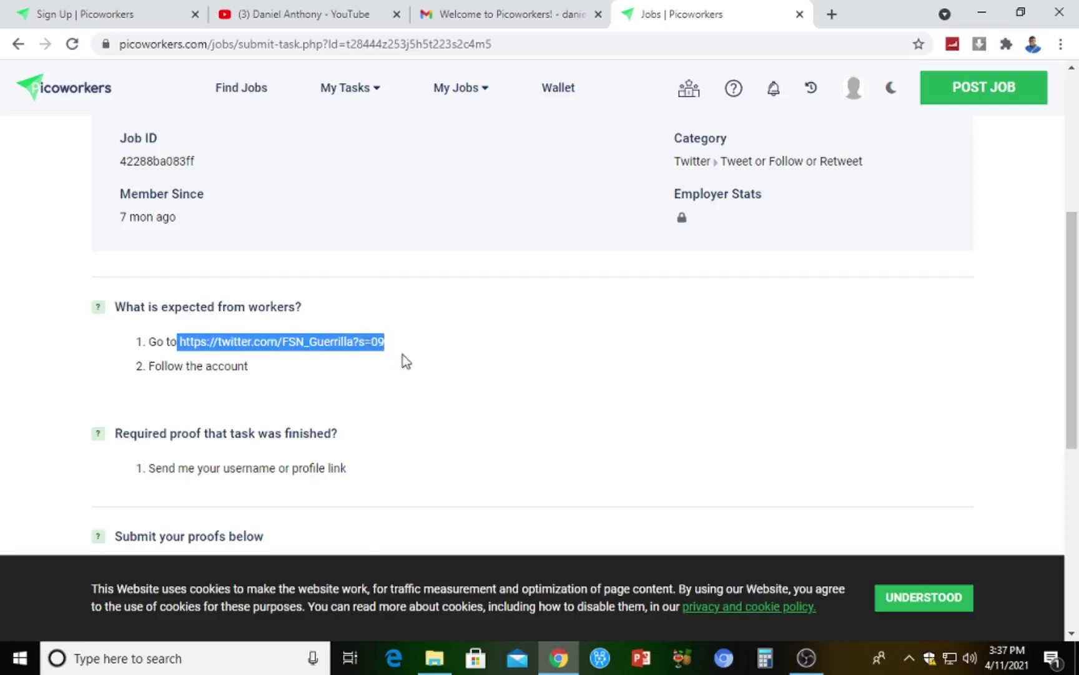
pyautogui.click(406, 362)
pyautogui.rightClick(259, 341)
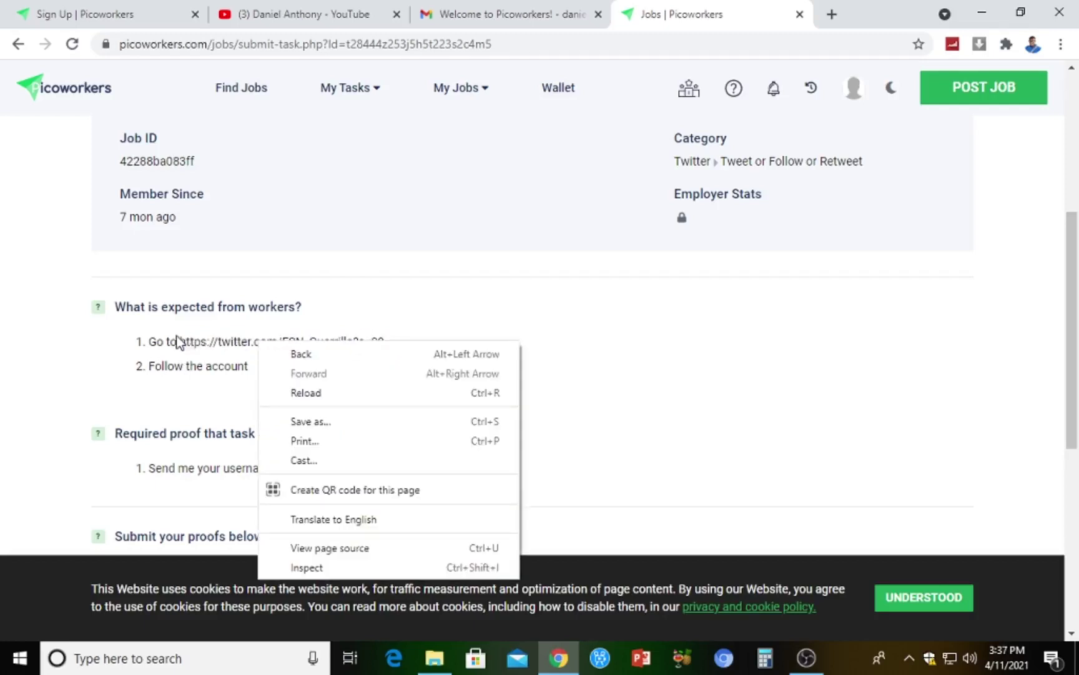
pyautogui.moveTo(178, 342); pyautogui.dragTo(348, 357)
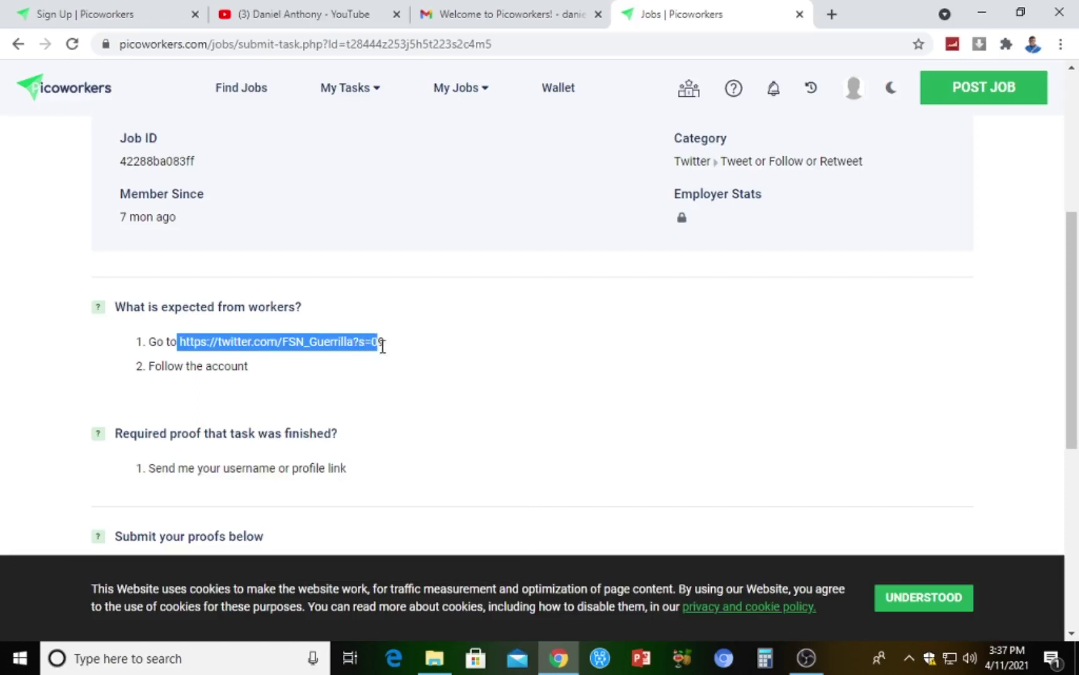
pyautogui.click(409, 355)
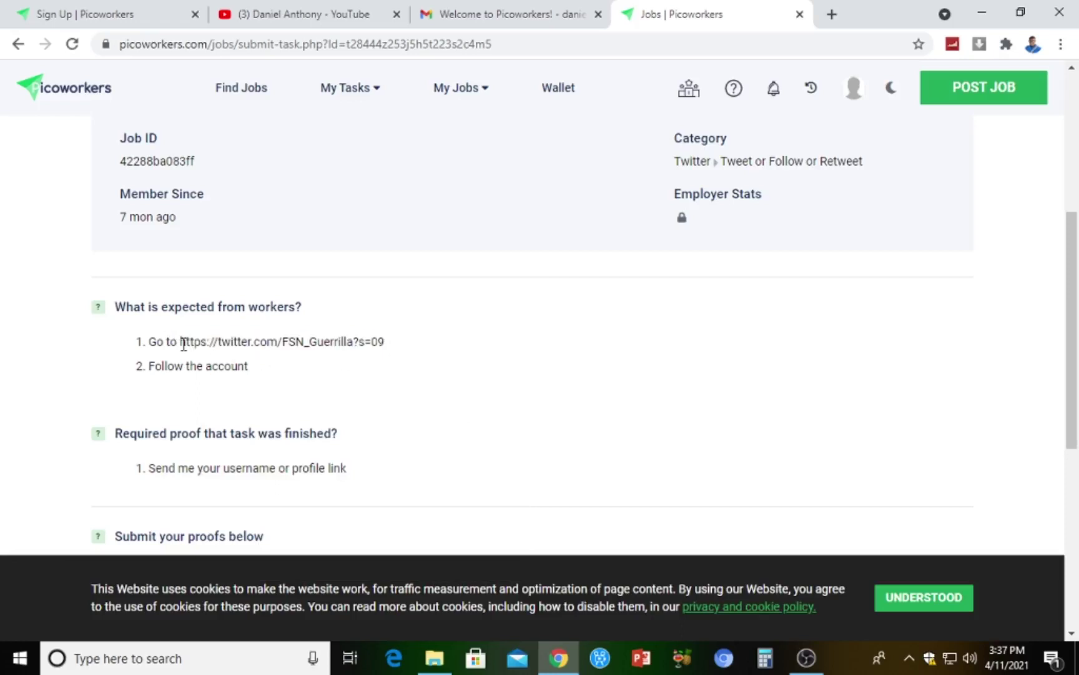
pyautogui.moveTo(178, 344); pyautogui.dragTo(386, 353)
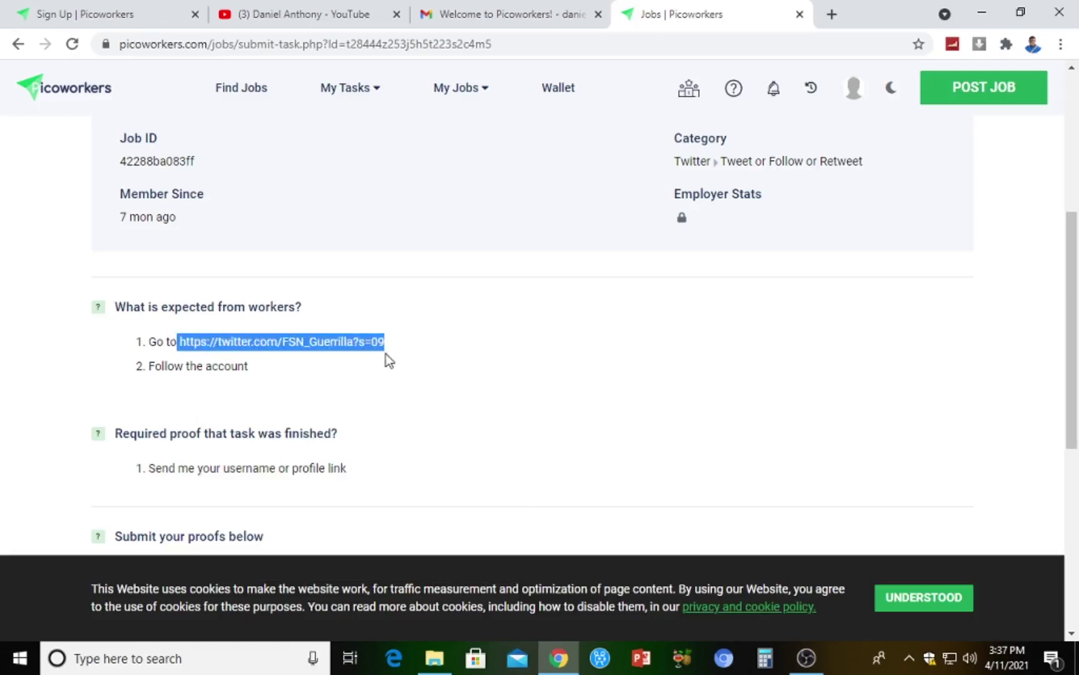
pyautogui.rightClick(329, 348)
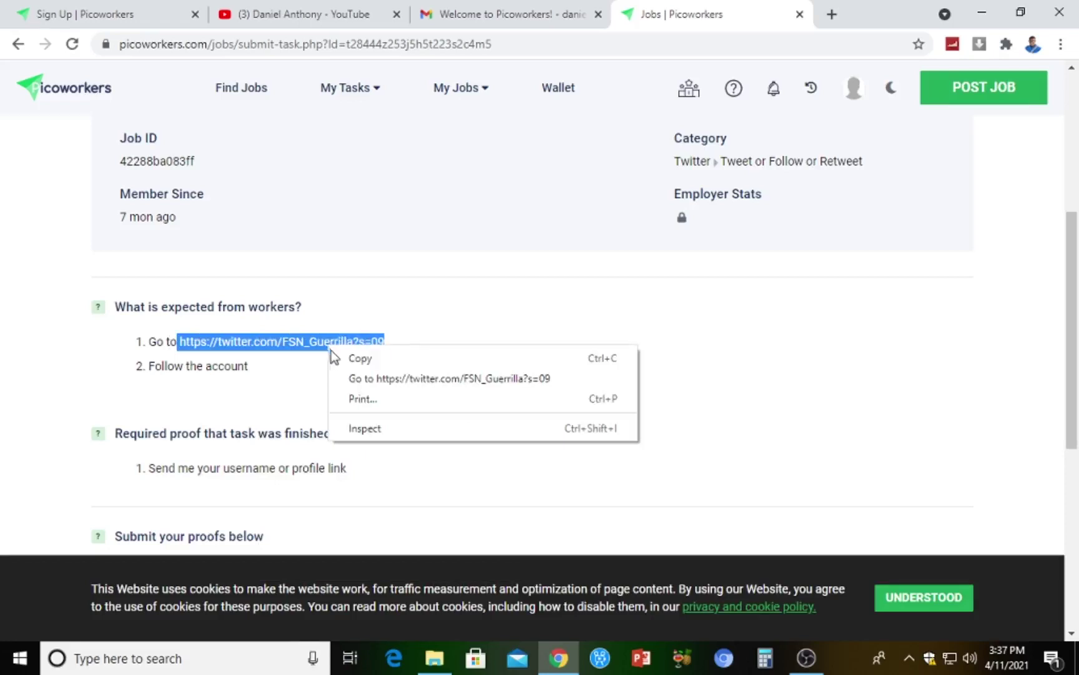
pyautogui.click(376, 378)
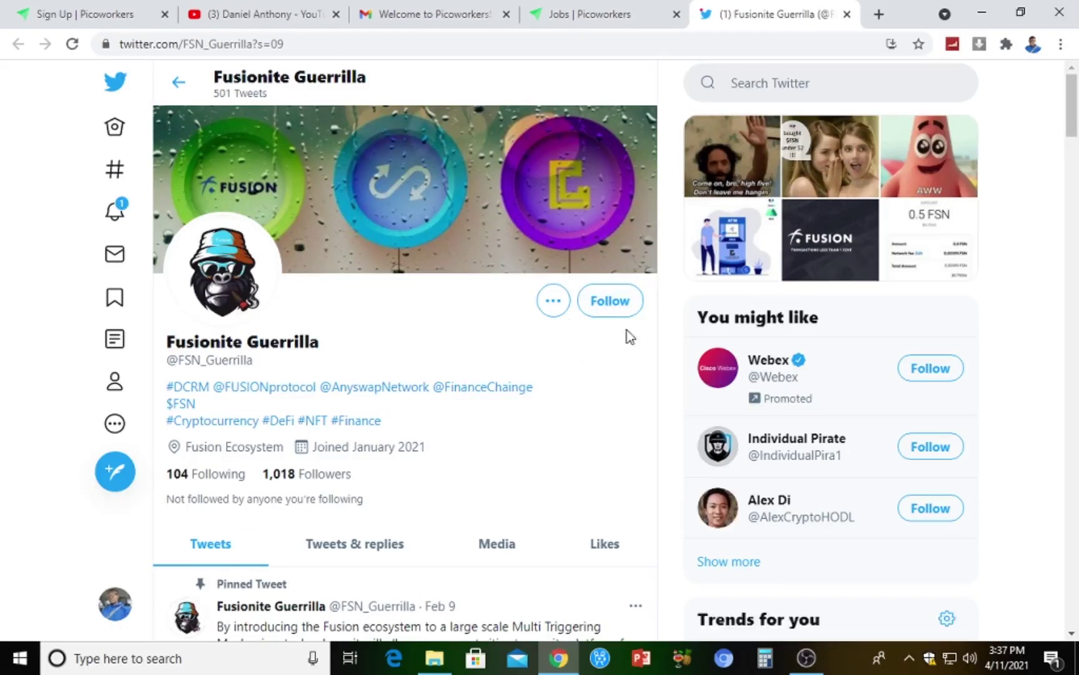
pyautogui.click(610, 302)
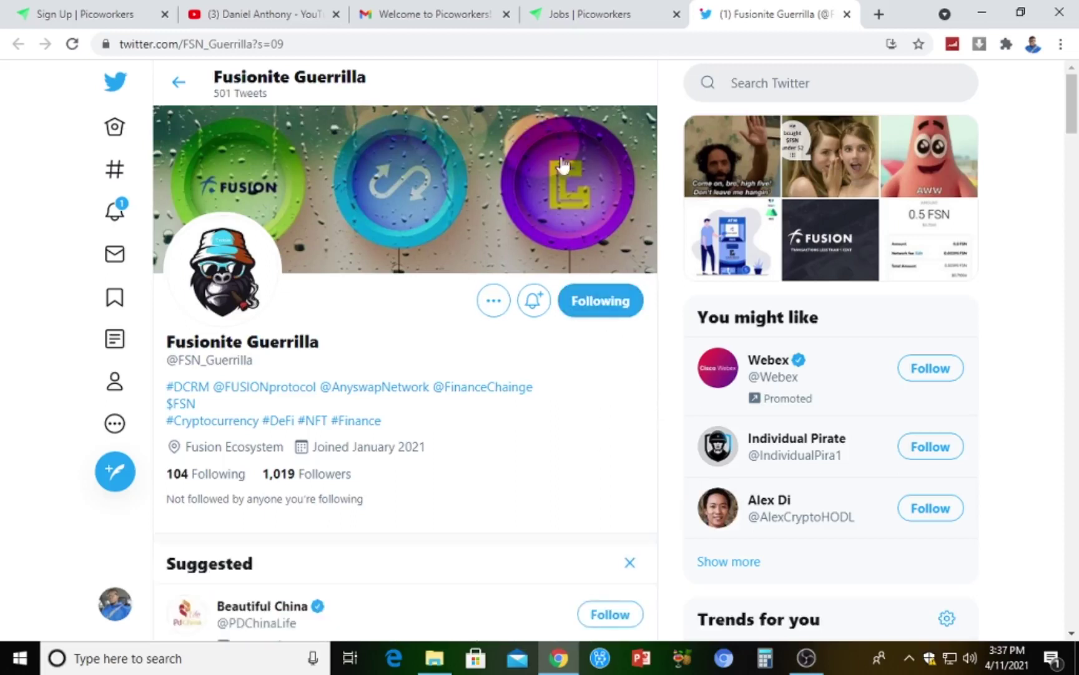
# Step: Confirm the job's required proof is a Twitter username or profile link
pyautogui.click(597, 19)
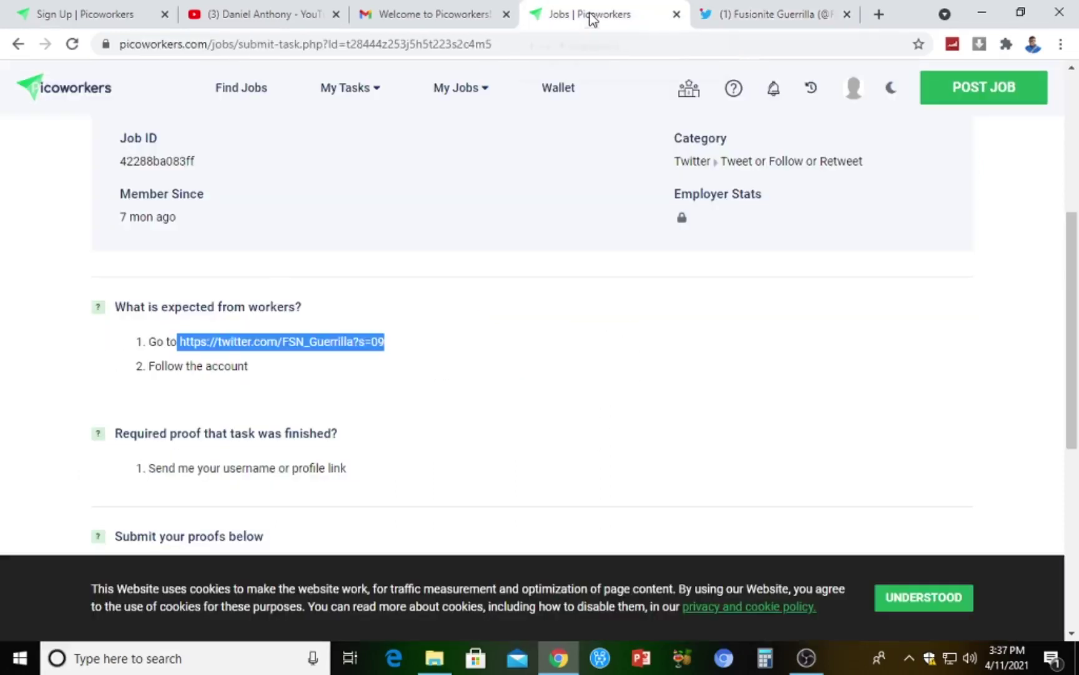
pyautogui.click(491, 343)
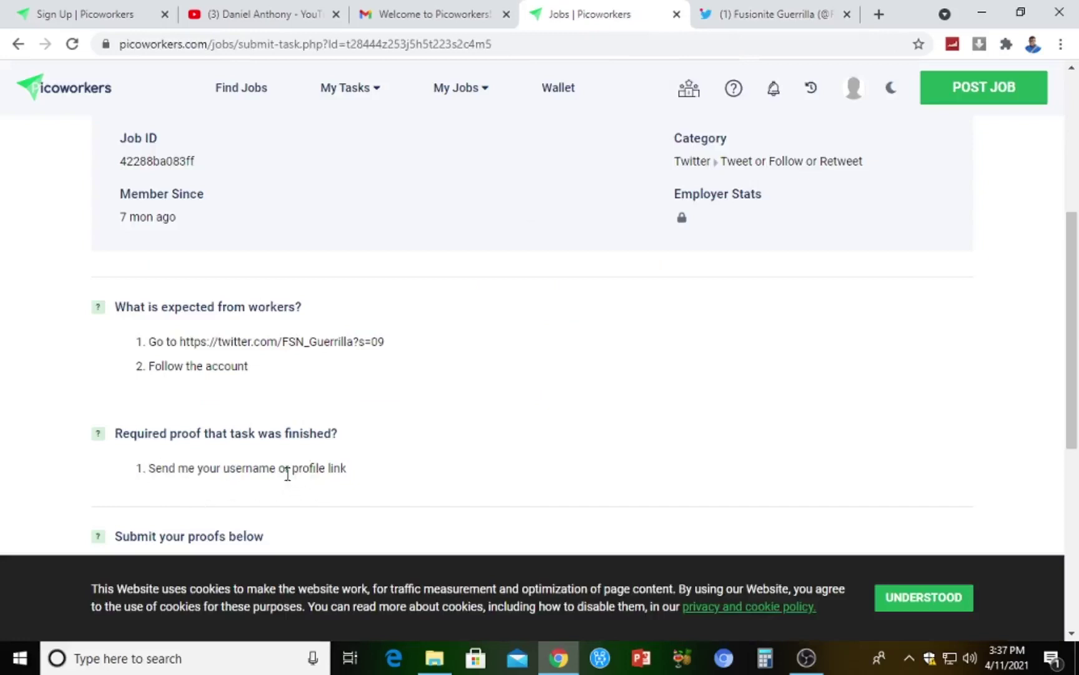
pyautogui.scroll(-1, 301, 472)
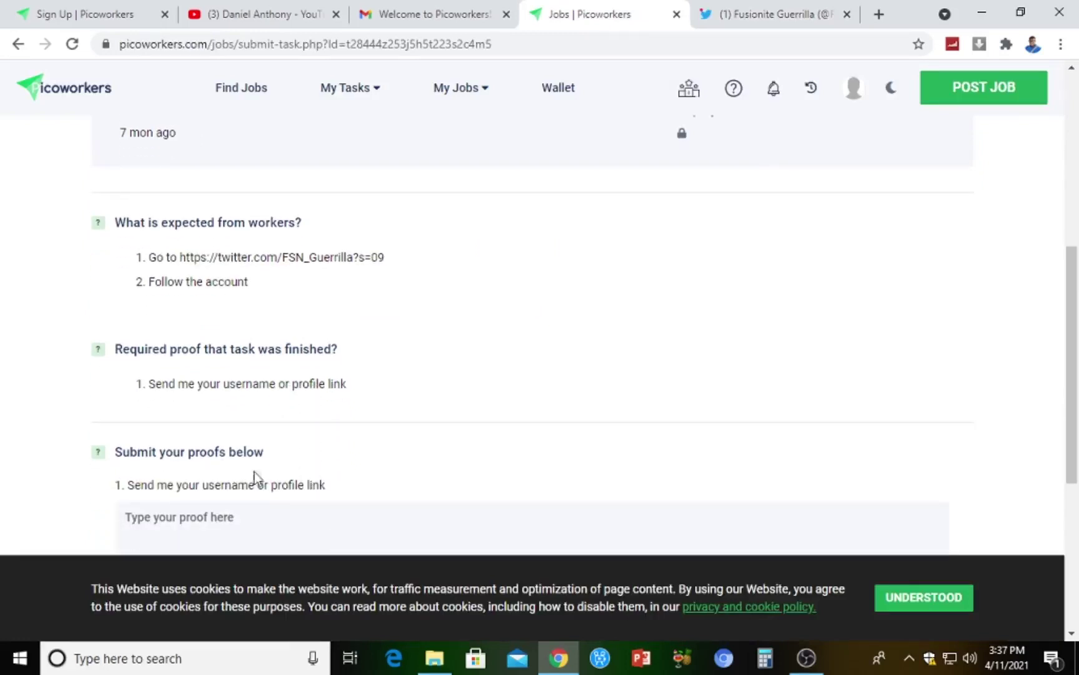
pyautogui.scroll(-1, 215, 468)
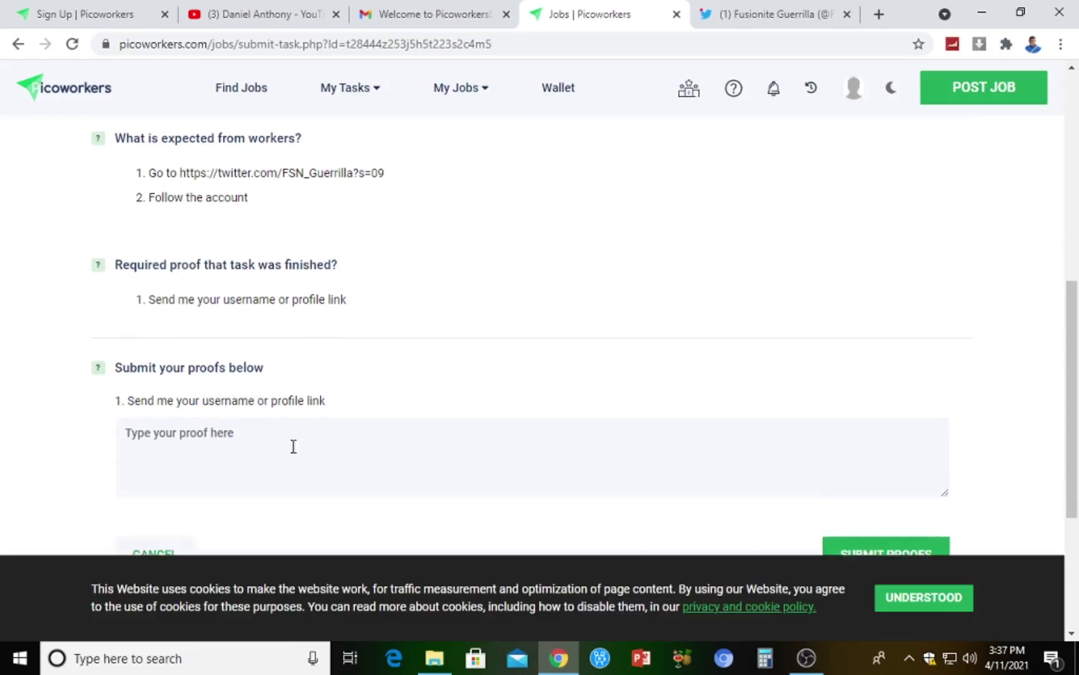
pyautogui.scroll(3, 295, 431)
pyautogui.scroll(3, 298, 406)
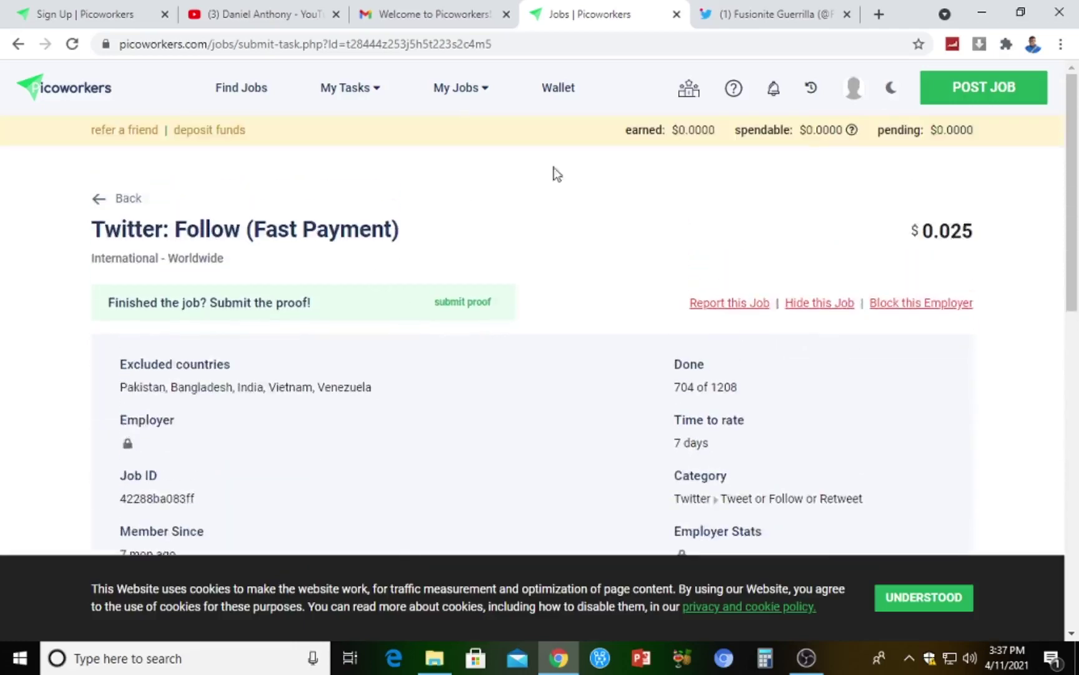
pyautogui.click(735, 24)
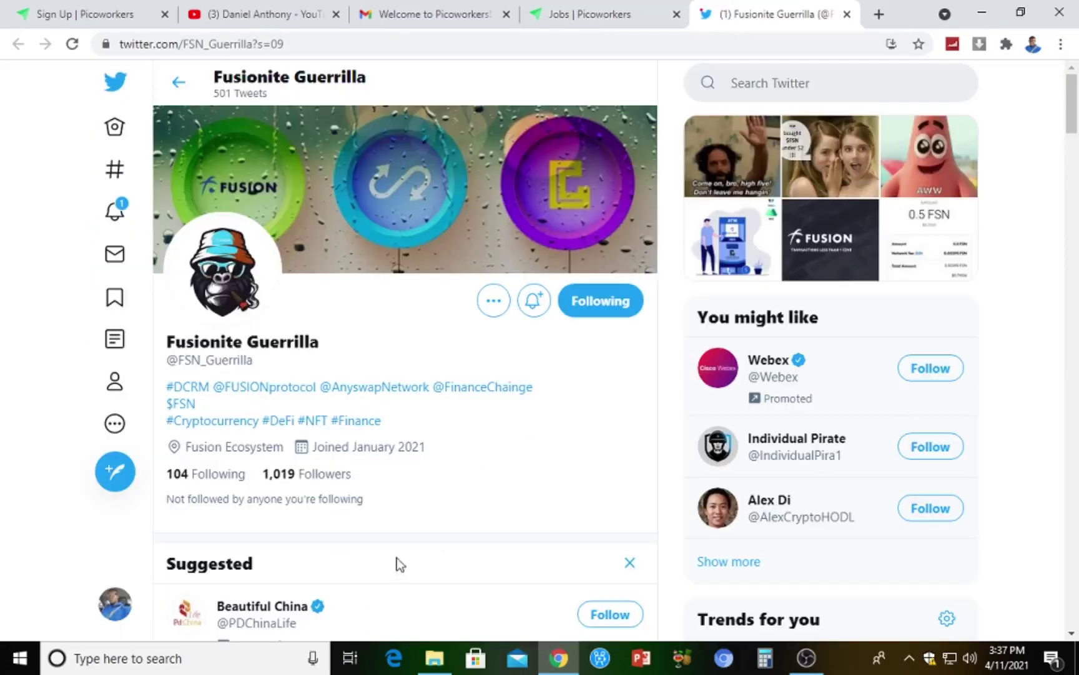
pyautogui.scroll(-6, 414, 536)
pyautogui.scroll(4, 413, 536)
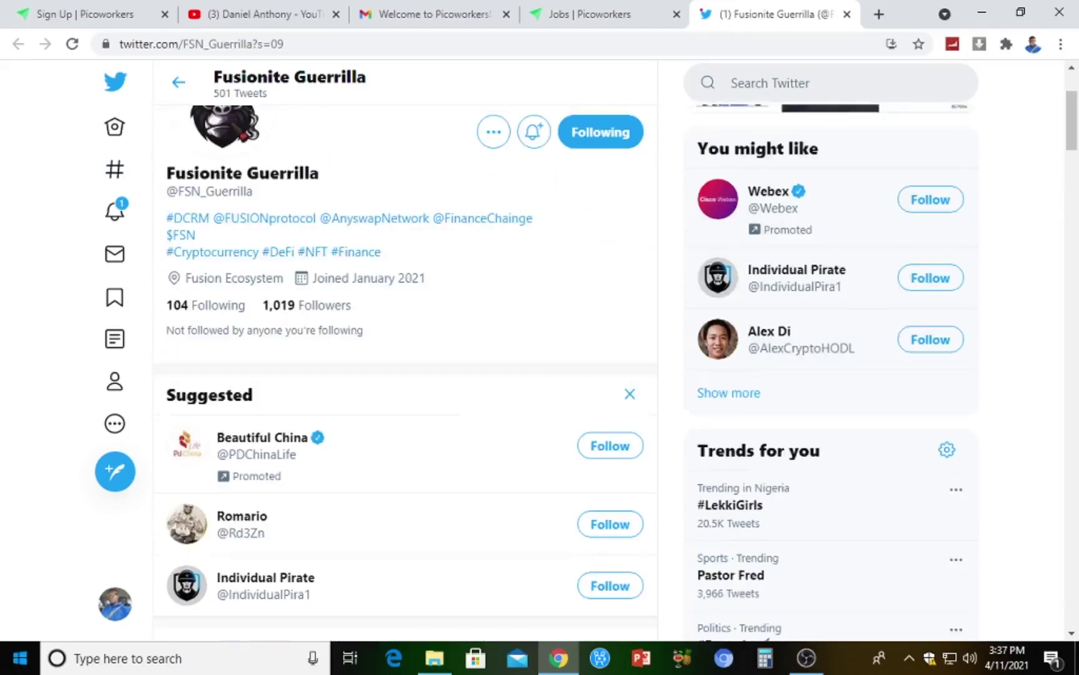
pyautogui.click(119, 610)
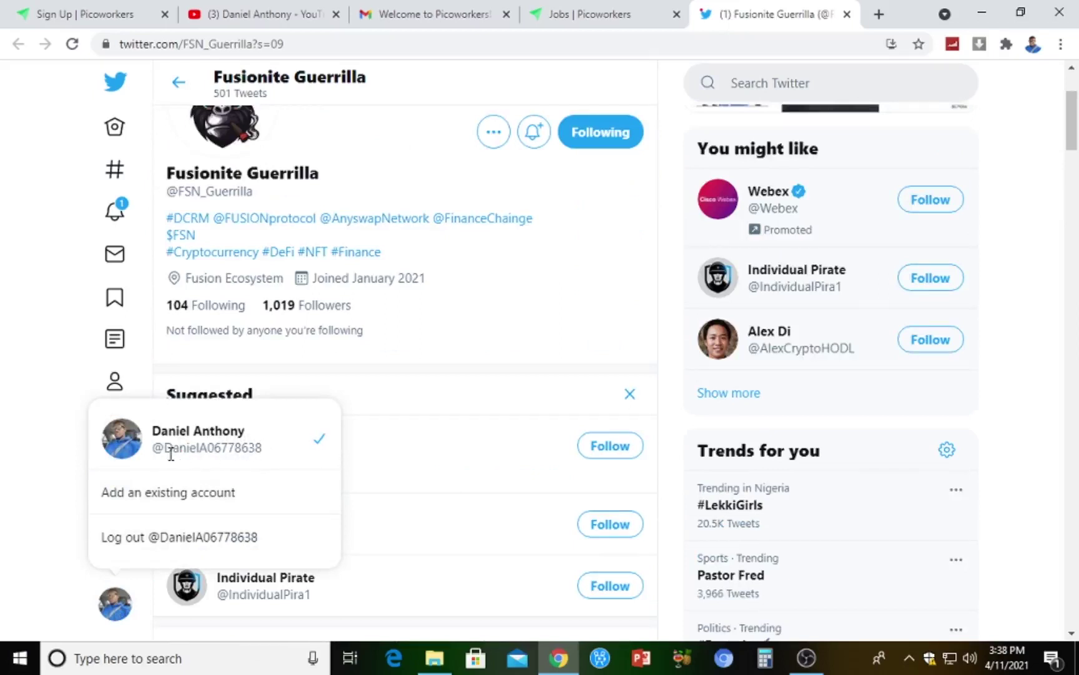
pyautogui.moveTo(153, 447); pyautogui.dragTo(180, 447)
pyautogui.click(276, 450)
pyautogui.moveTo(262, 448); pyautogui.dragTo(157, 444)
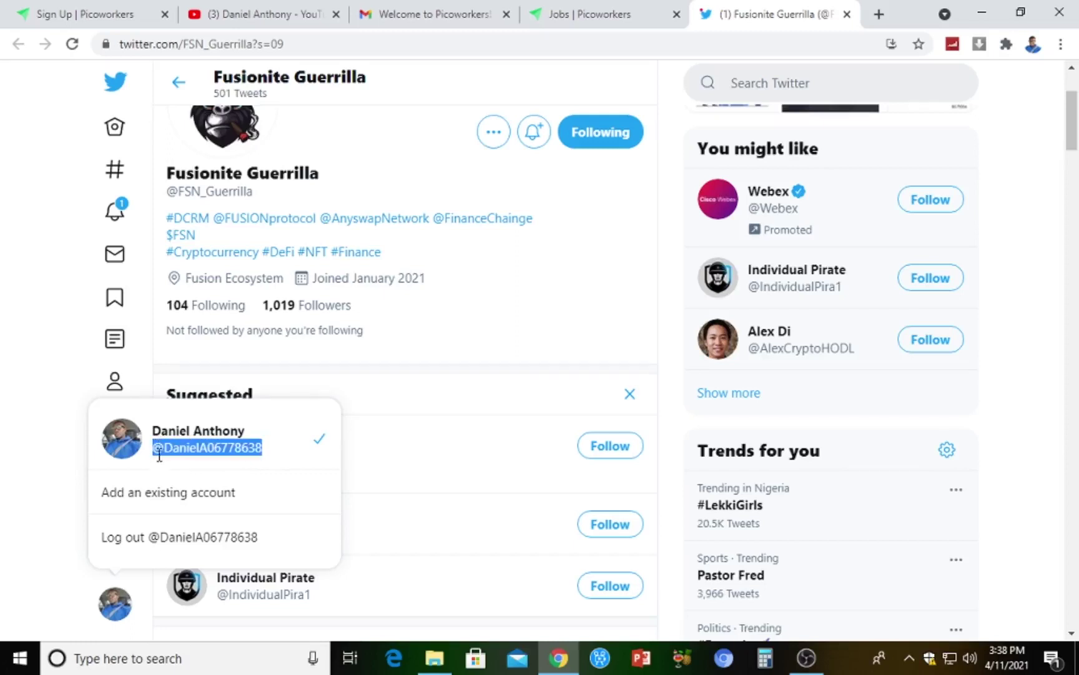
pyautogui.rightClick(159, 457)
pyautogui.click(187, 473)
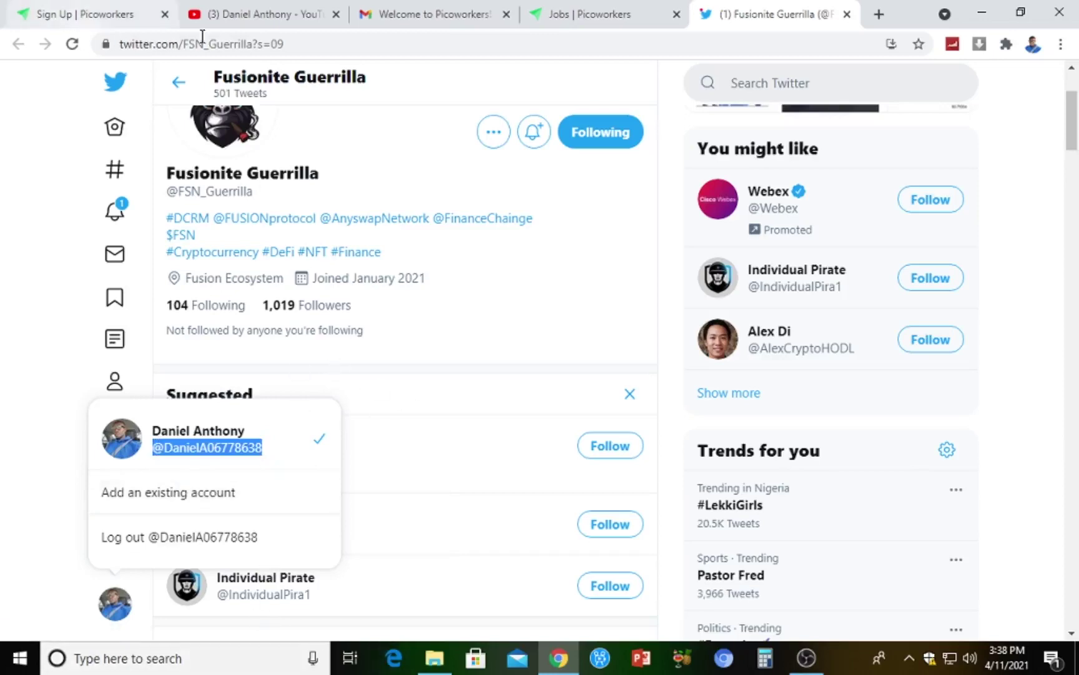
# Step: Paste the copied Twitter username into the job's proof box
pyautogui.click(590, 14)
pyautogui.scroll(-3, 205, 377)
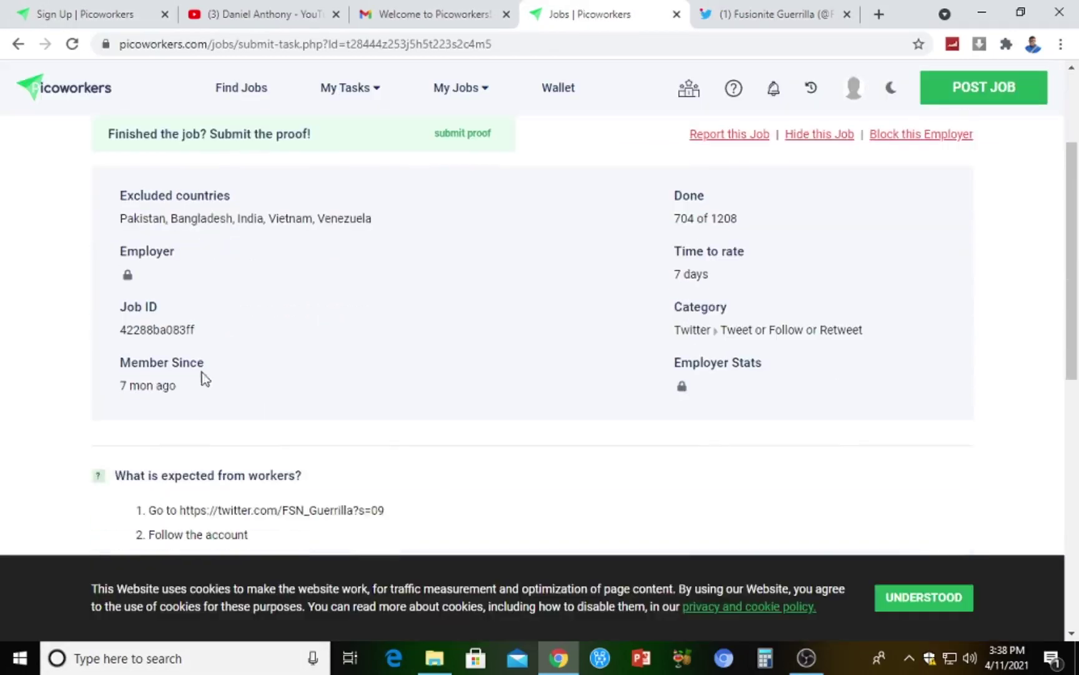
pyautogui.scroll(-2, 182, 409)
pyautogui.scroll(-3, 168, 470)
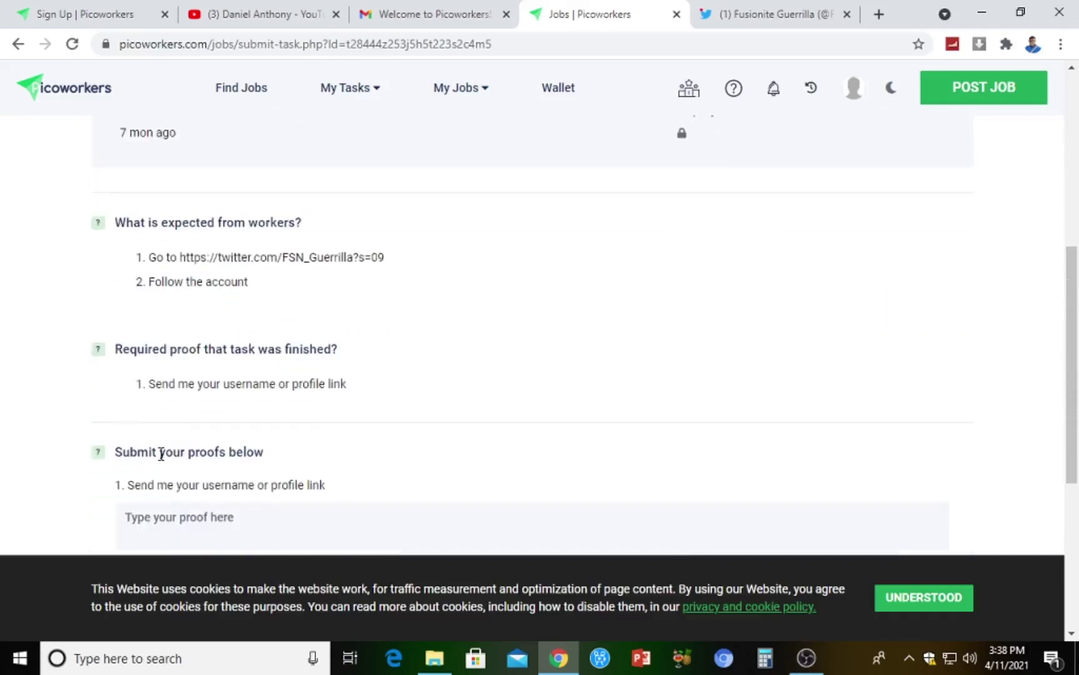
pyautogui.scroll(-2, 184, 466)
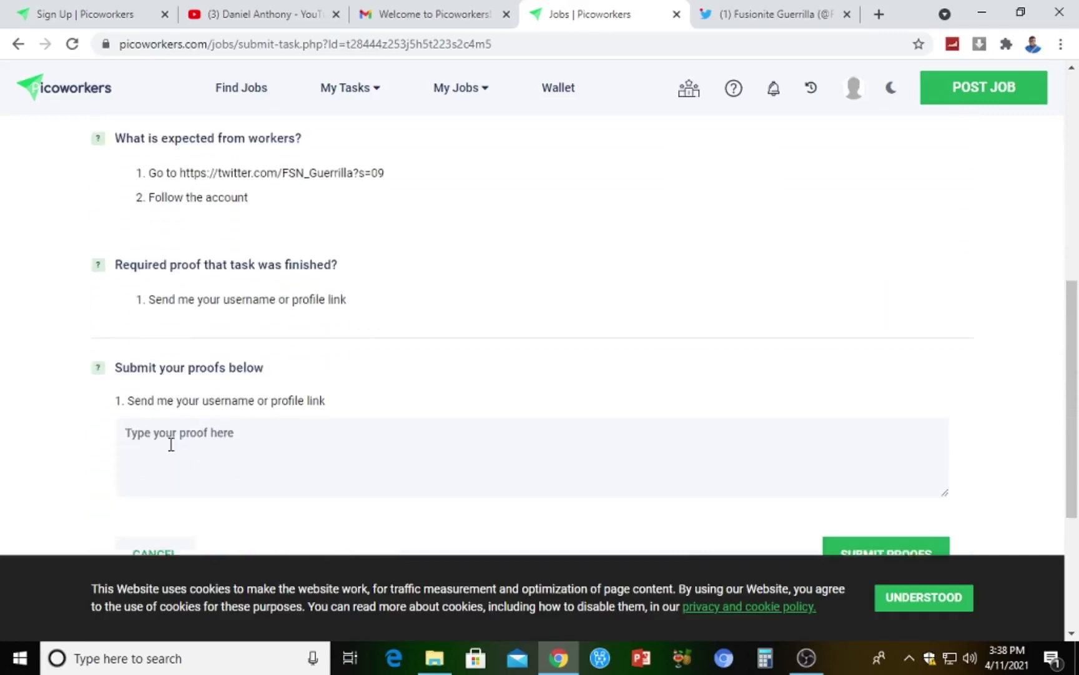
pyautogui.click(170, 444)
pyautogui.rightClick(170, 444)
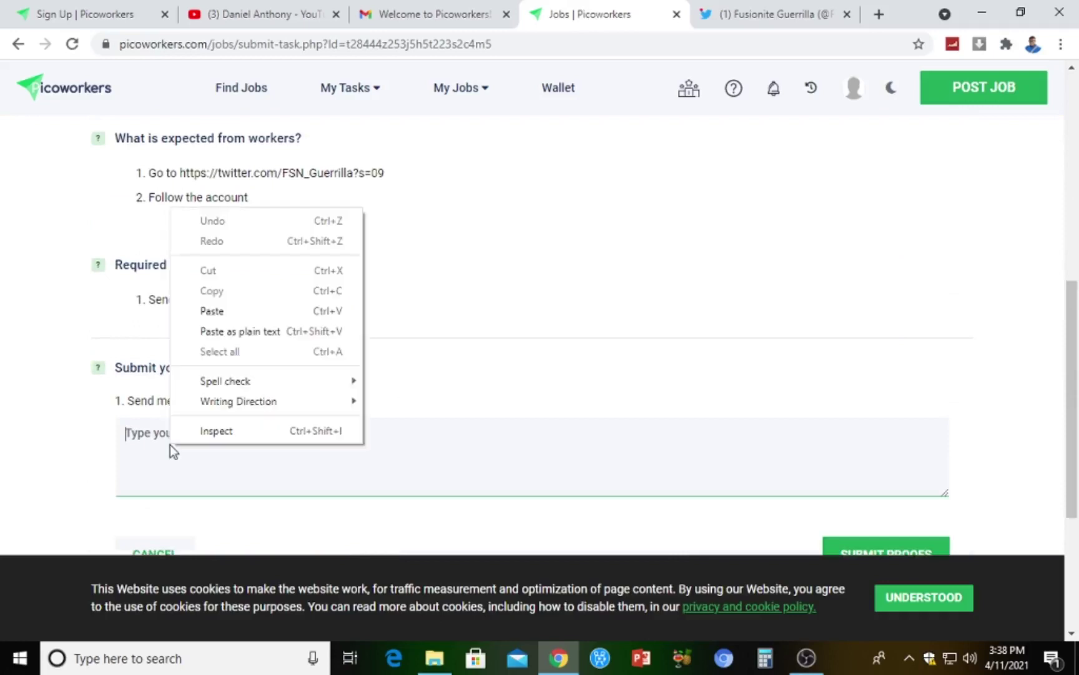
pyautogui.click(210, 311)
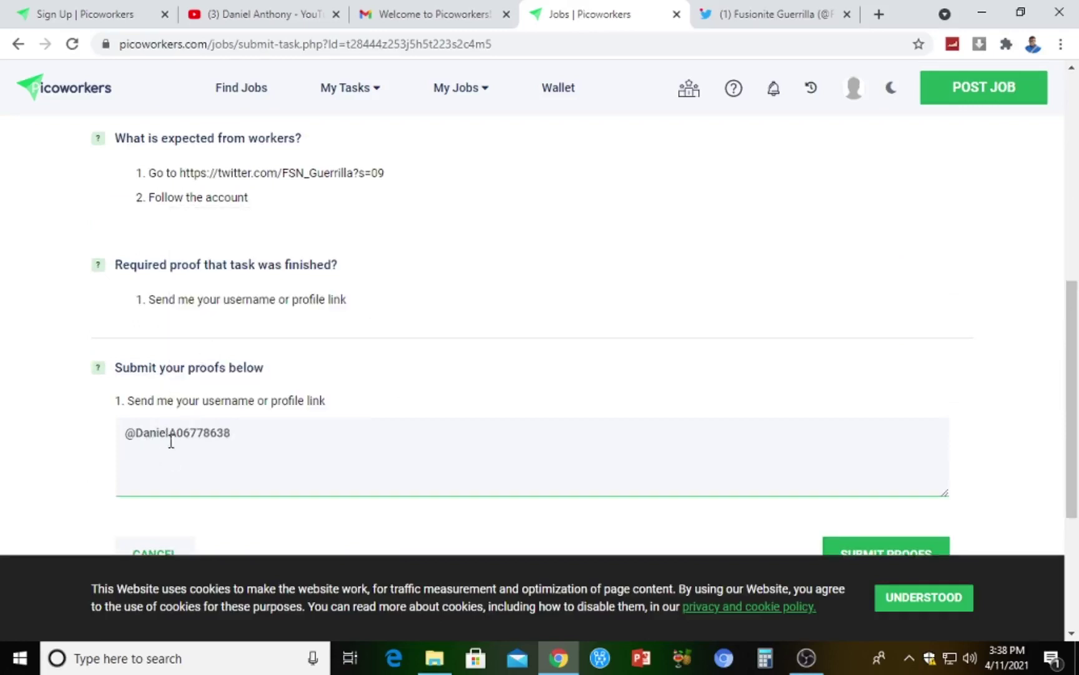
# Step: Submit the proof and return to the worker jobs page
pyautogui.scroll(-2, 175, 437)
pyautogui.click(863, 482)
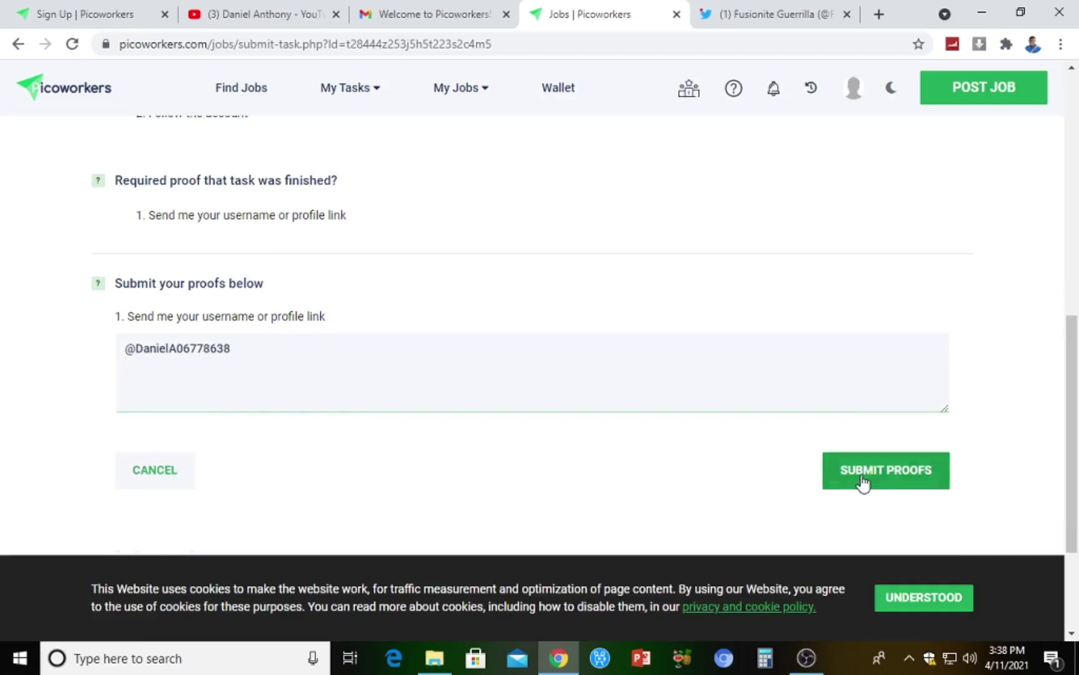
pyautogui.click(862, 481)
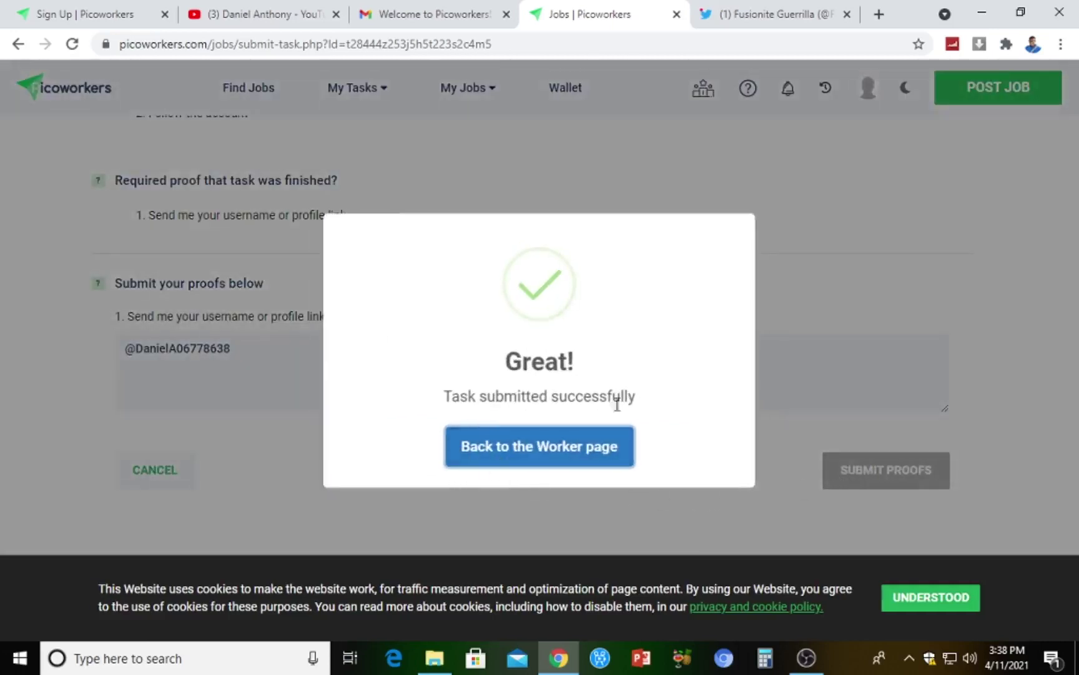
pyautogui.click(491, 462)
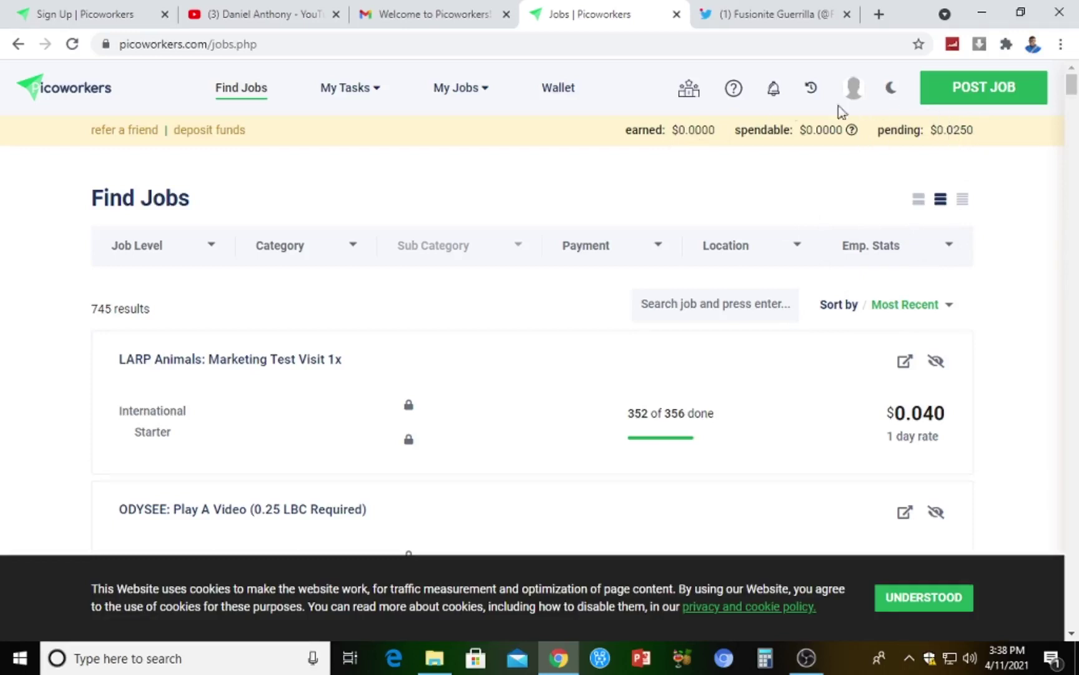
# Step: Check the $0.0250 pending balance and scroll through the 745 Find Jobs results
pyautogui.scroll(-3, 603, 247)
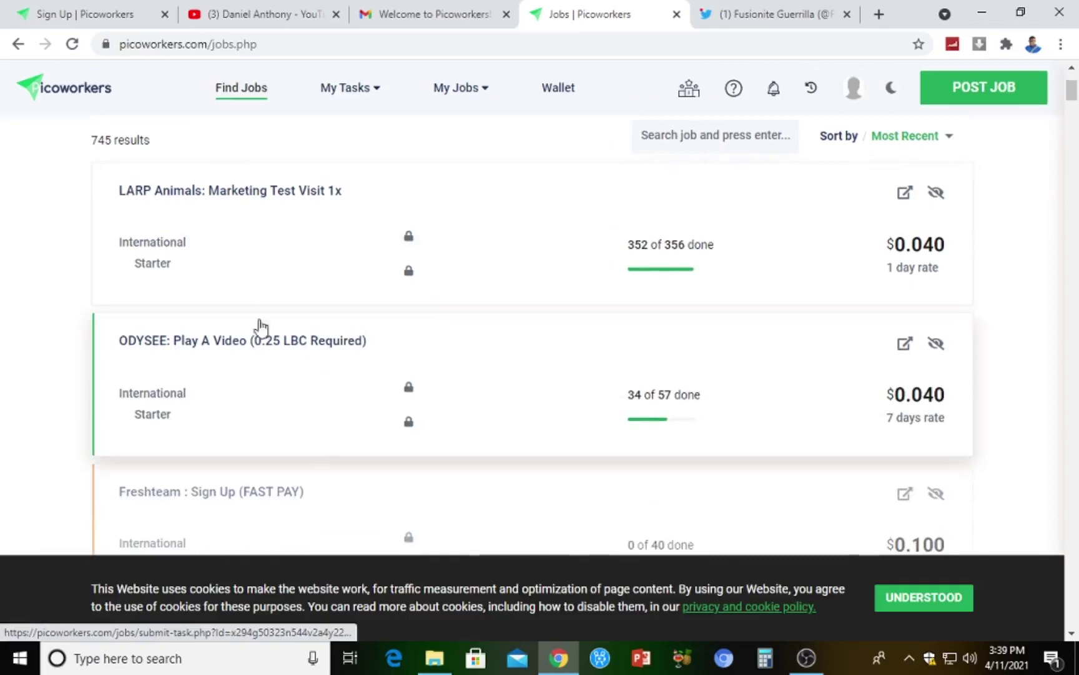
pyautogui.scroll(3, 258, 321)
pyautogui.scroll(-15, 256, 358)
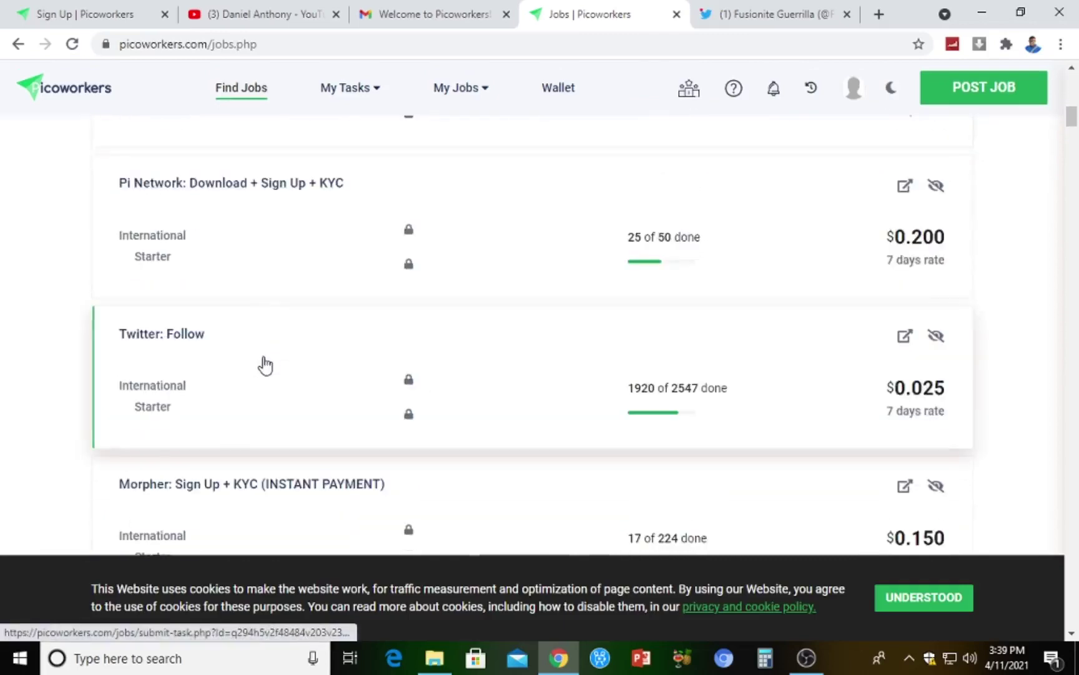
pyautogui.scroll(-4, 262, 359)
pyautogui.scroll(-1, 266, 364)
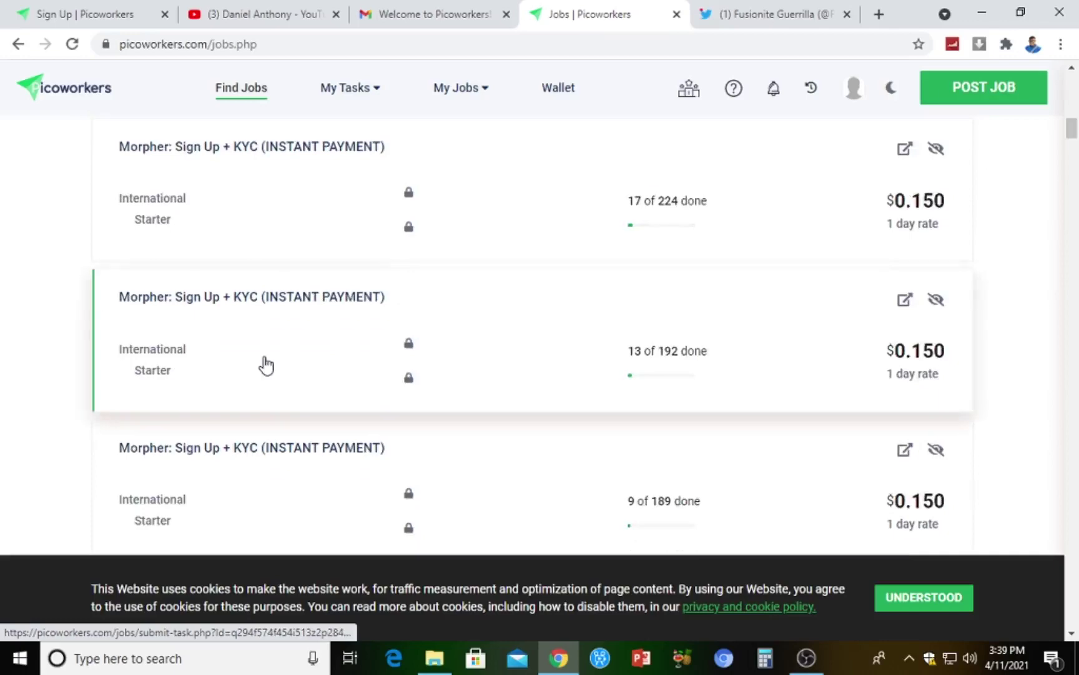
pyautogui.scroll(-6, 267, 365)
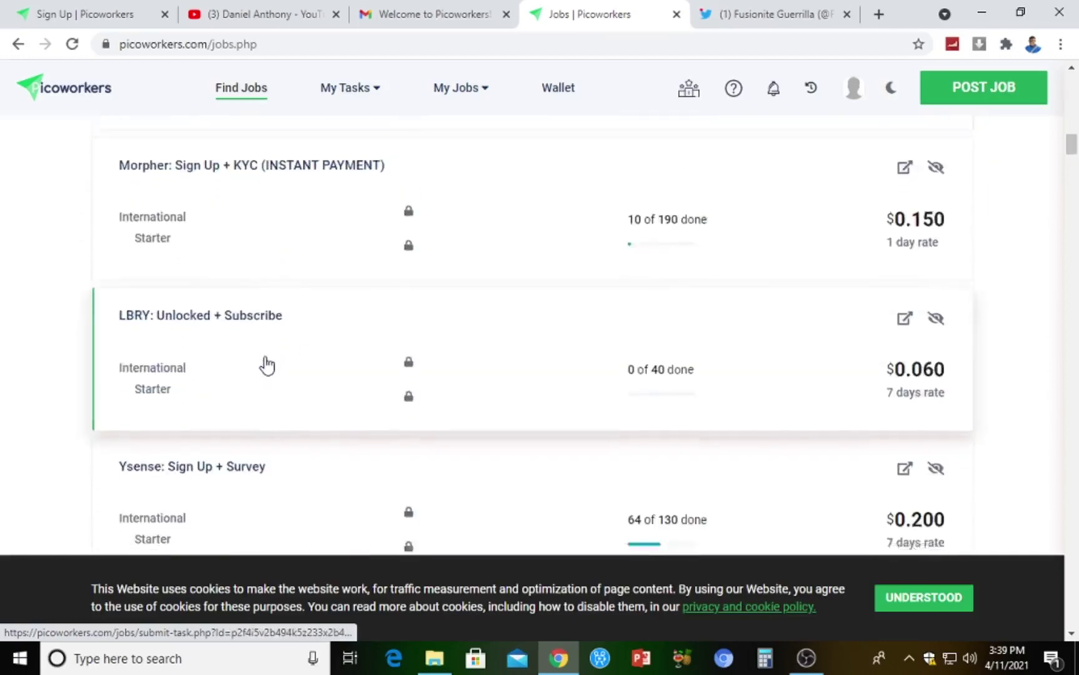
pyautogui.scroll(-10, 267, 366)
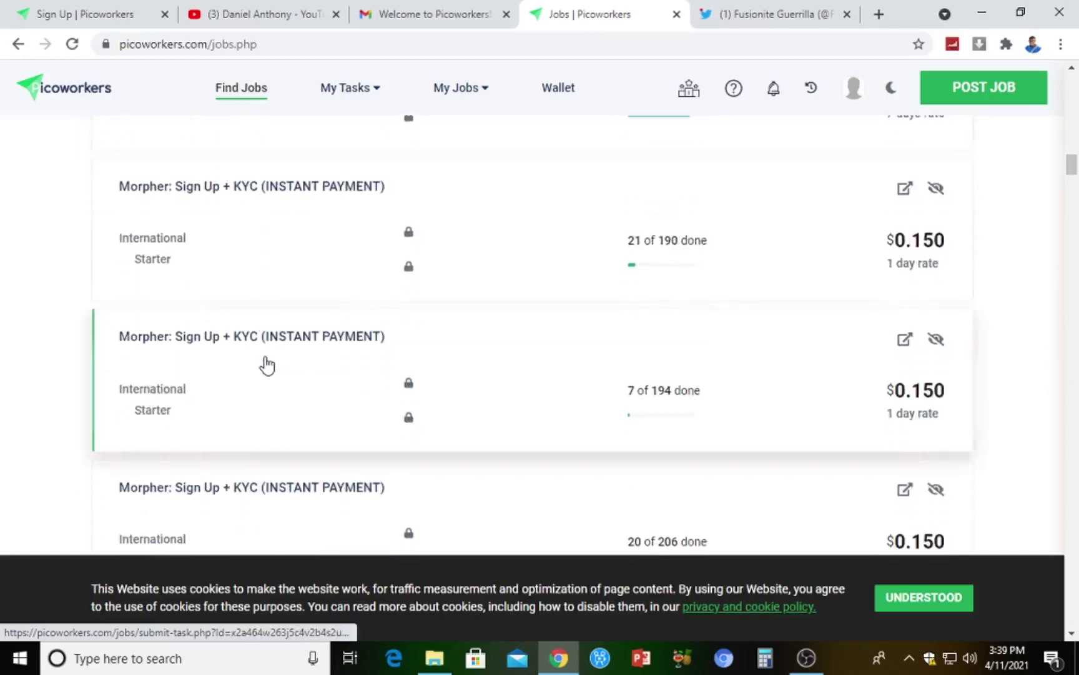
pyautogui.scroll(-1, 267, 365)
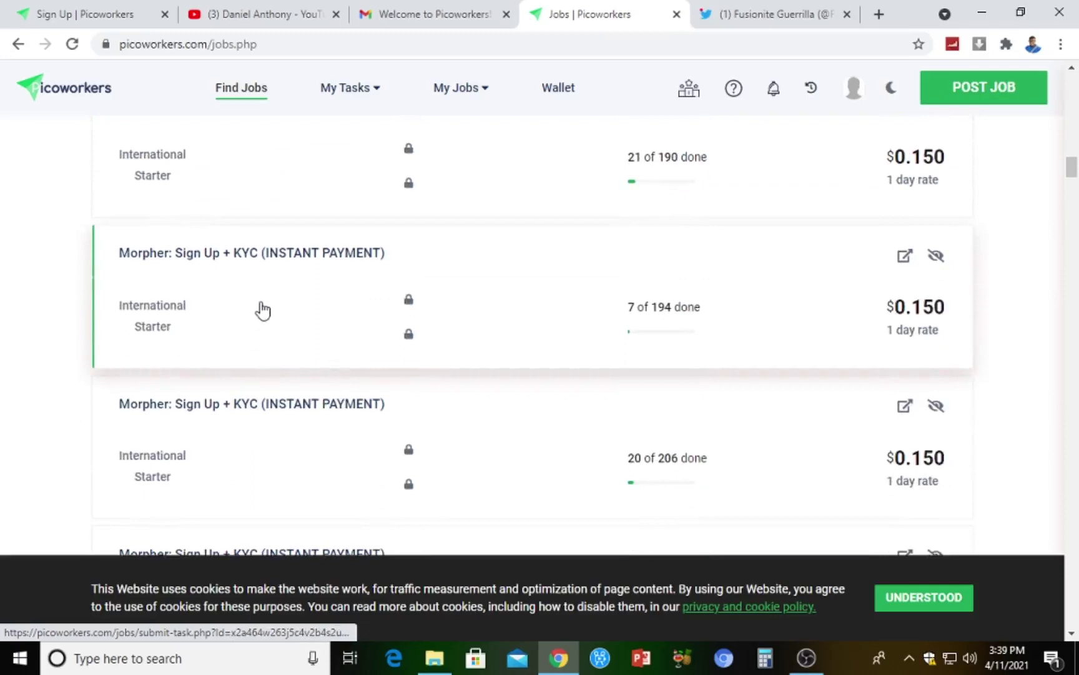